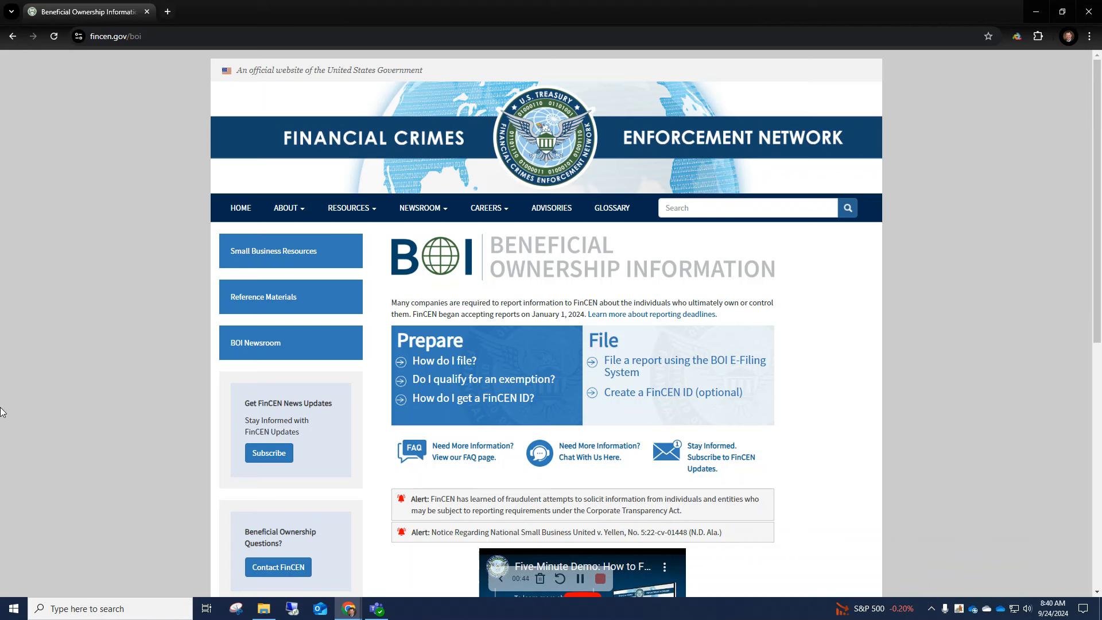
- Look through the BOI frequently asked questions on how to file, and return to the BOI homepage
click(435, 367)
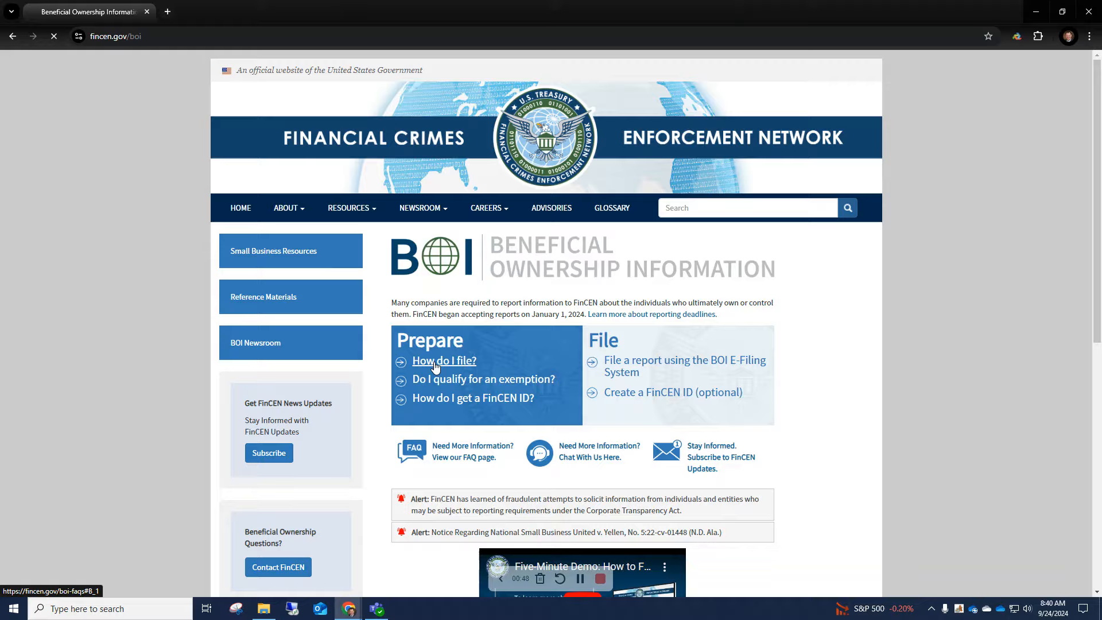
scroll(401, 460, up, 15)
scroll(400, 391, up, 20)
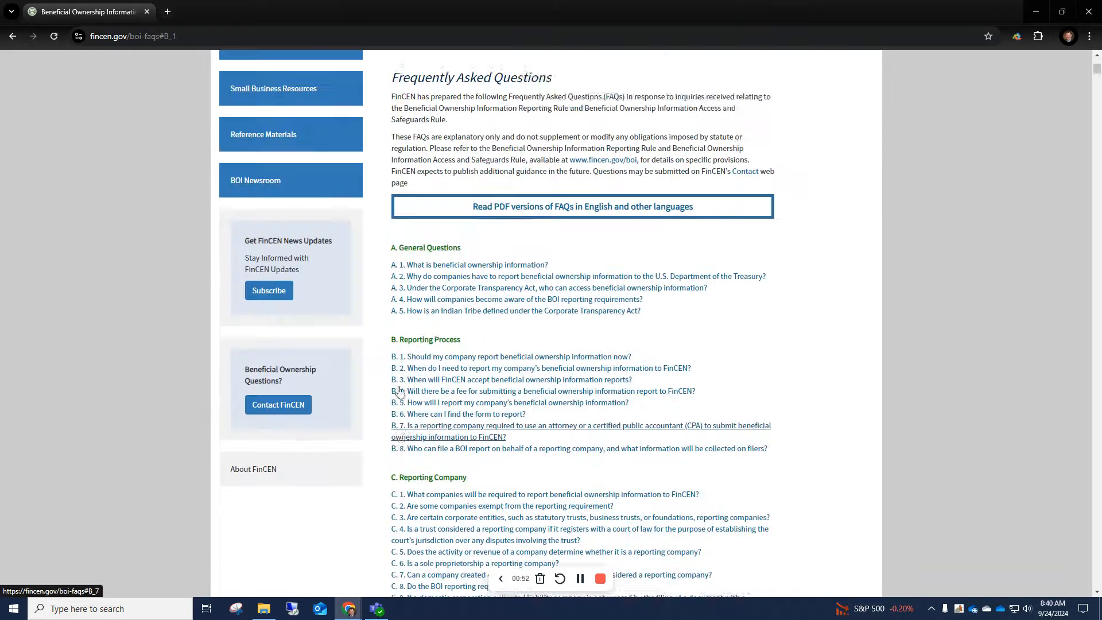
scroll(400, 391, up, 3)
scroll(563, 275, down, 2)
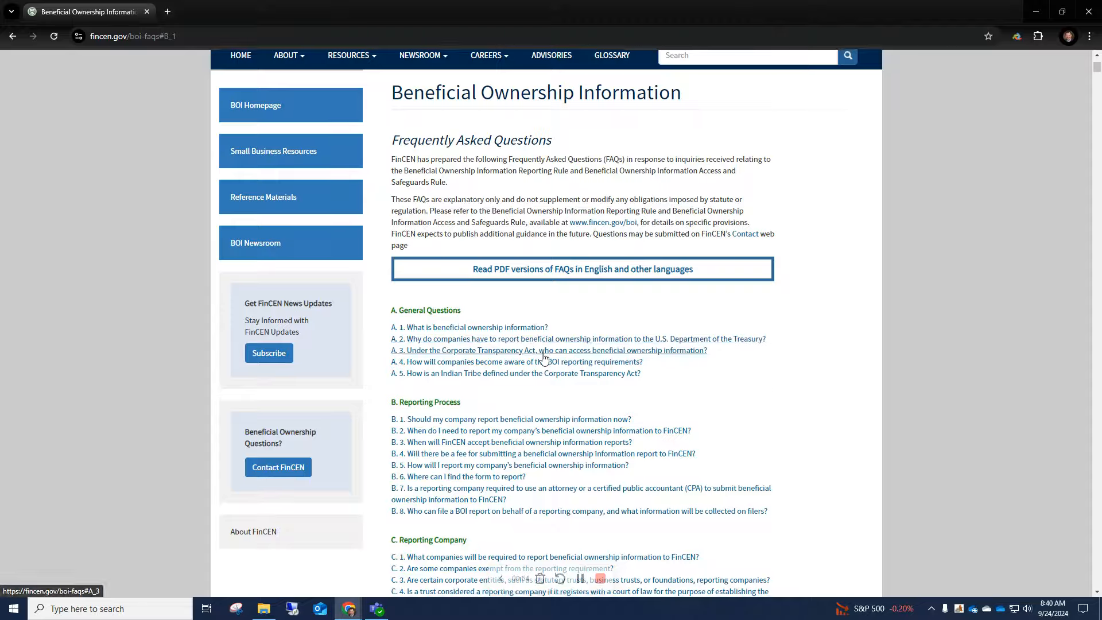
scroll(544, 358, down, 20)
scroll(544, 358, down, 10)
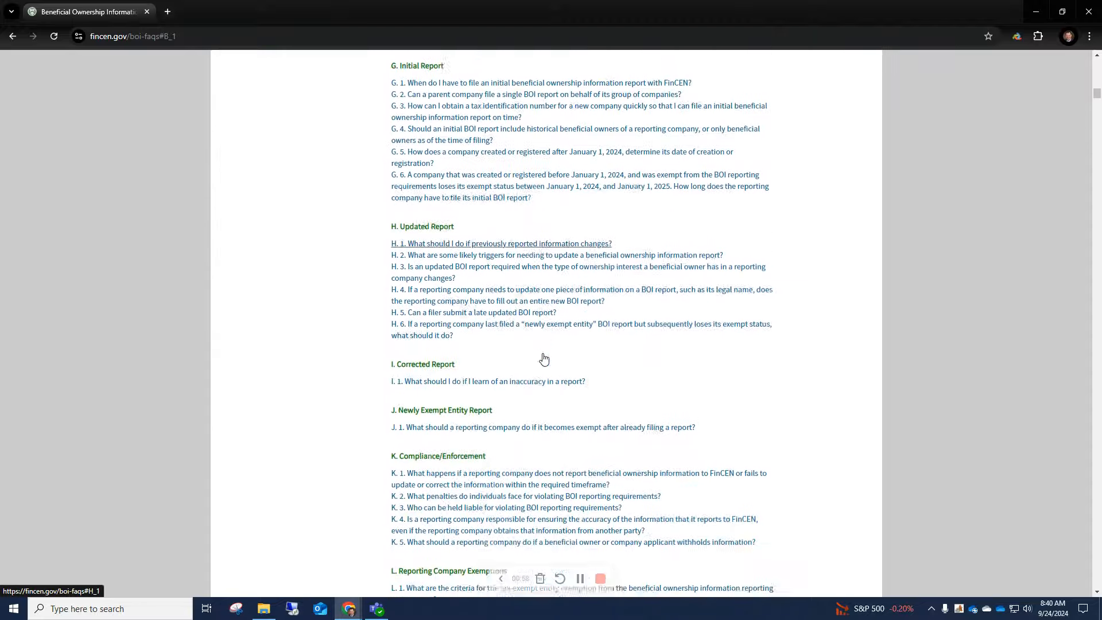
scroll(544, 357, down, 1)
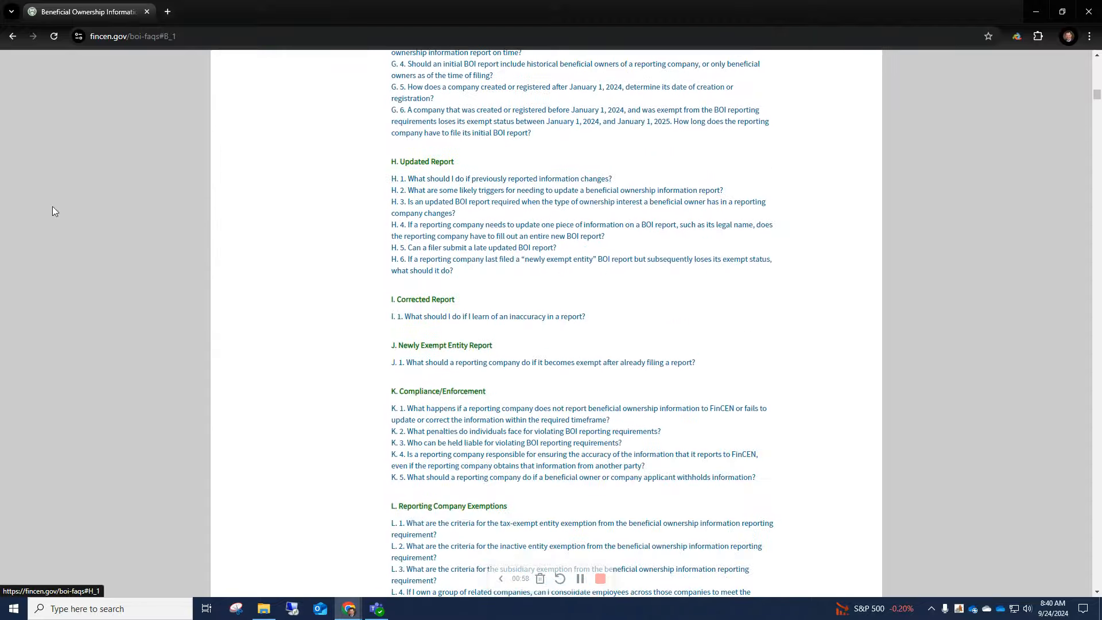
click(12, 36)
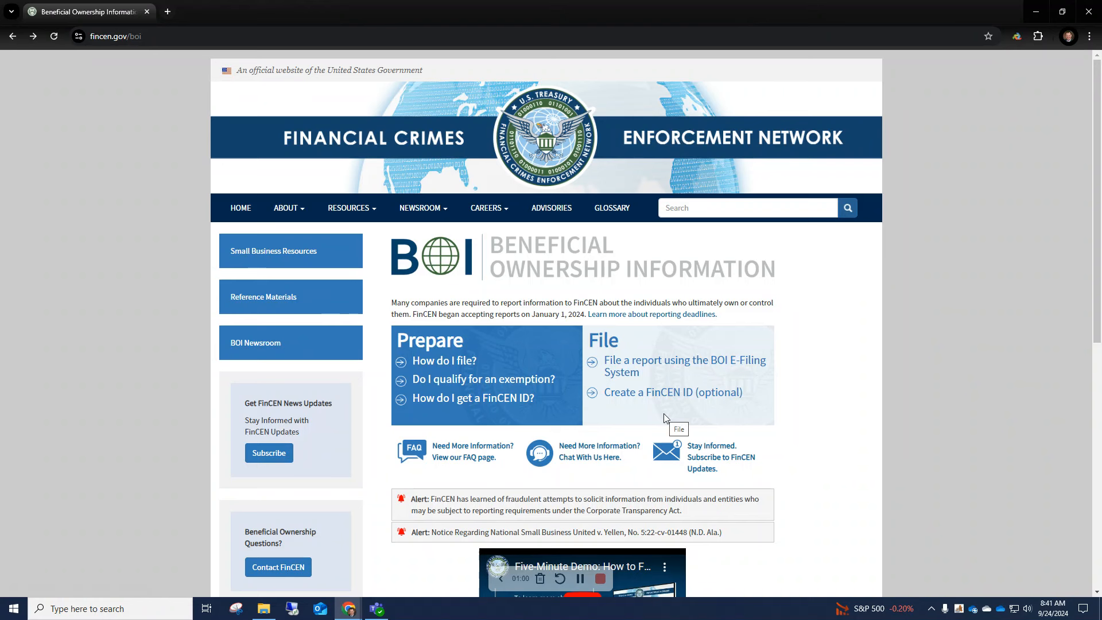
- Open the BOI E-Filing System and start preparing an online BOIR
click(644, 372)
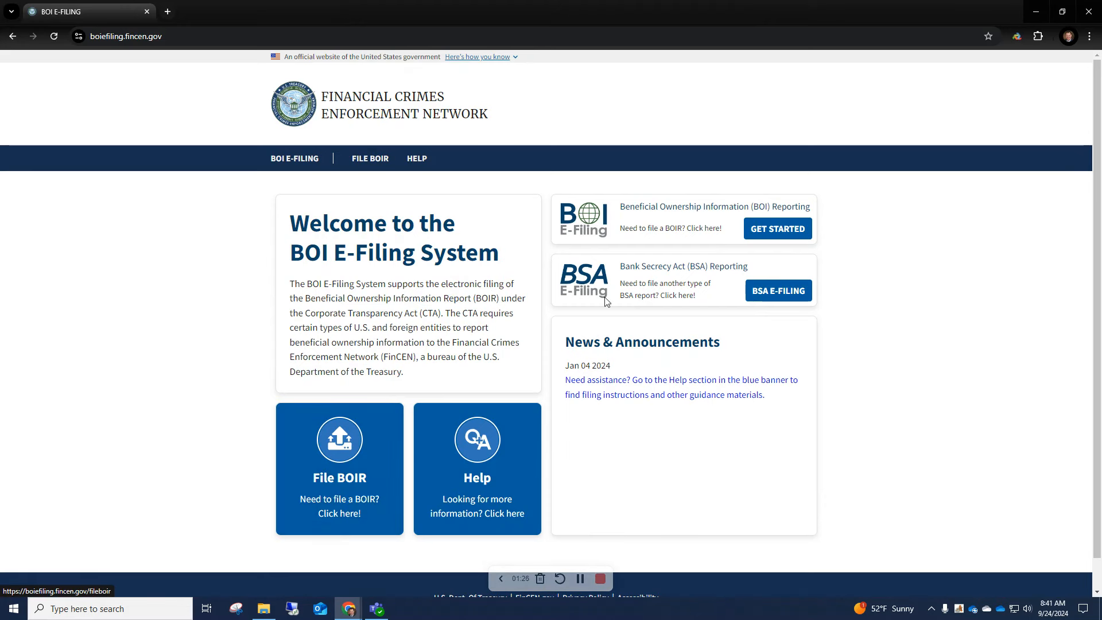
click(764, 232)
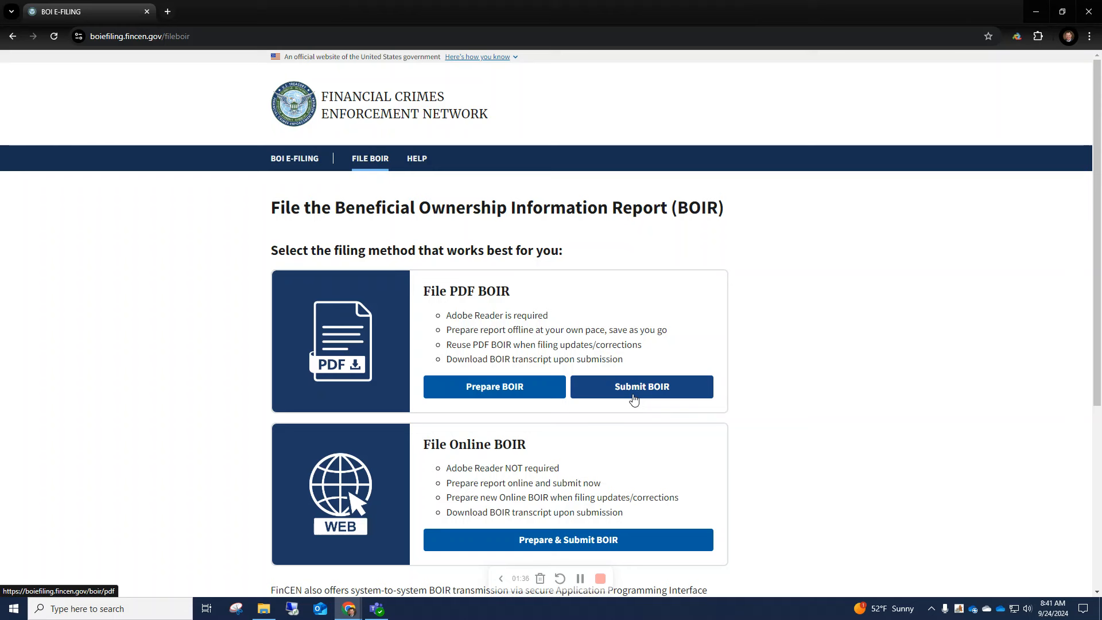
scroll(533, 527, down, 2)
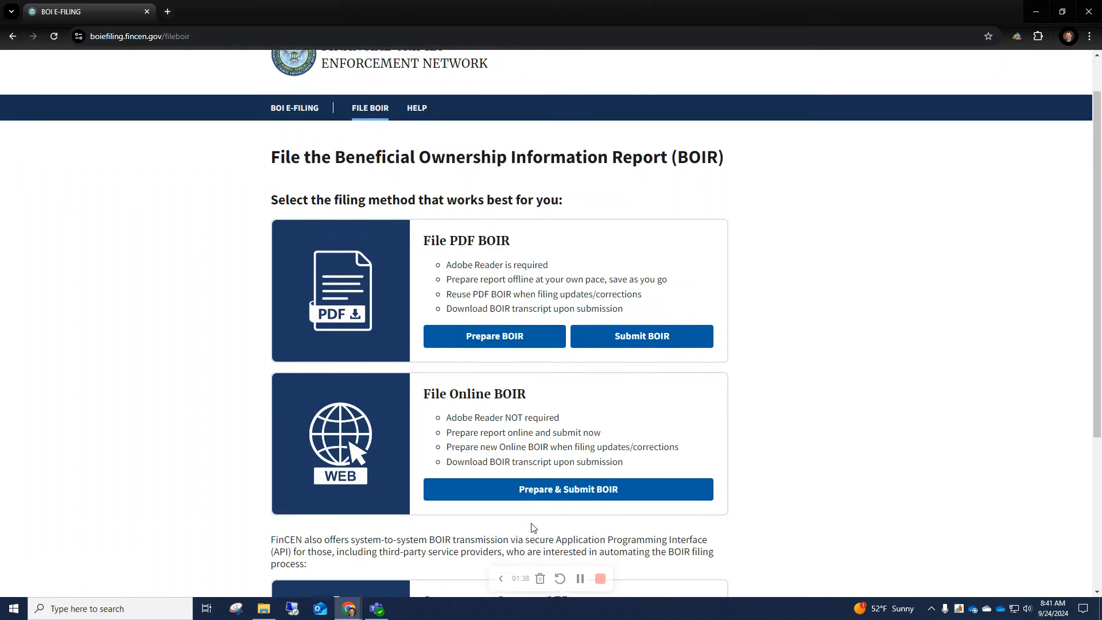
click(546, 489)
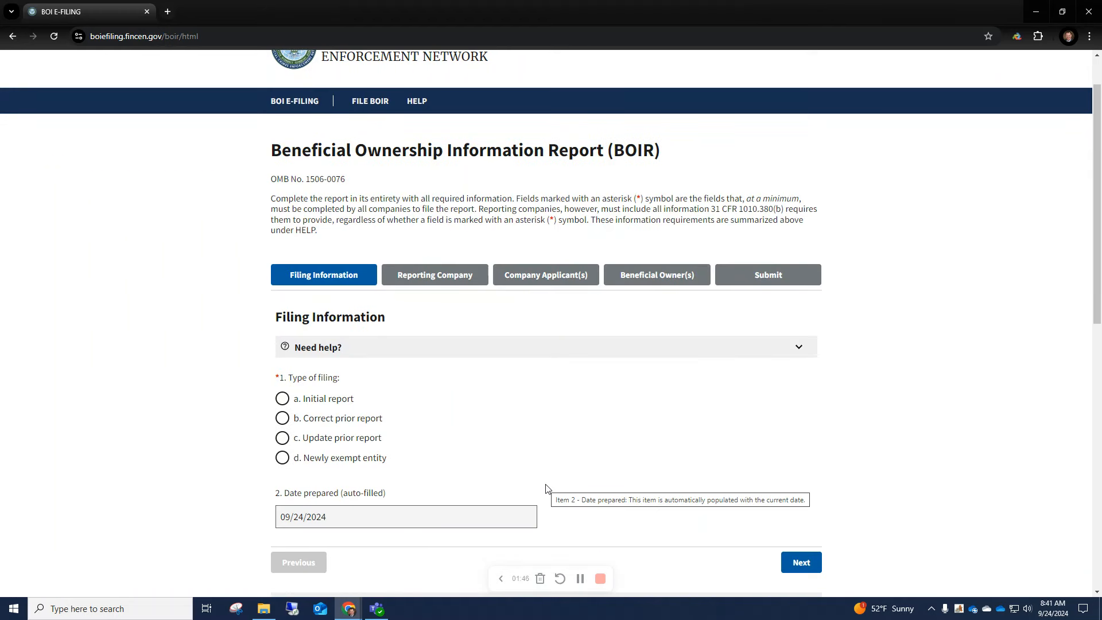
- Set the type of filing to Initial report and continue to the Reporting Company section
scroll(545, 489, down, 2)
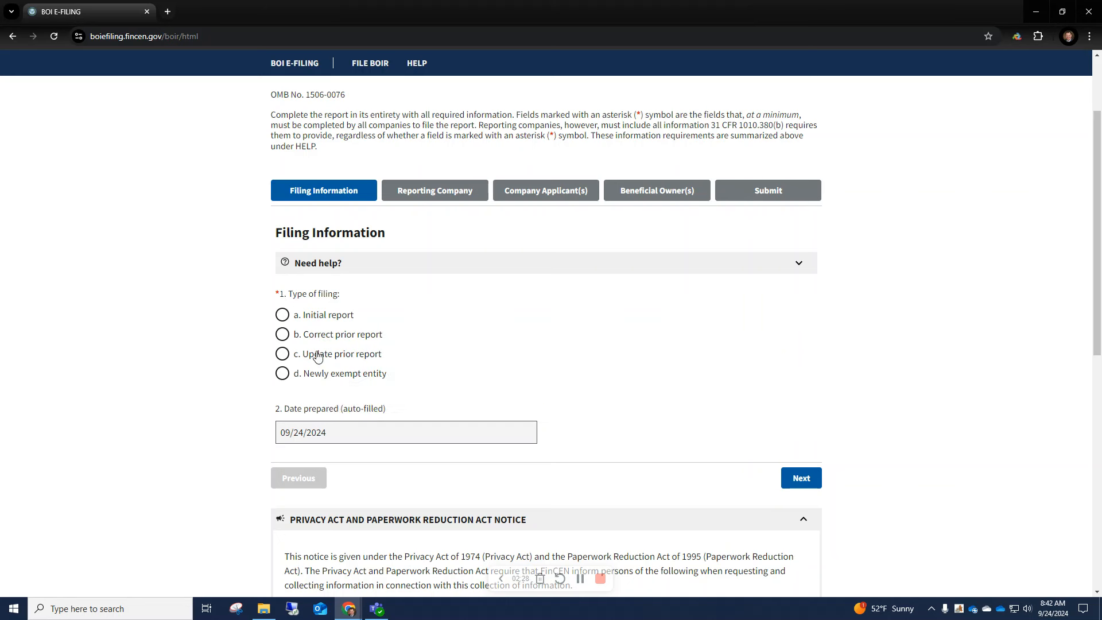
click(329, 319)
click(802, 479)
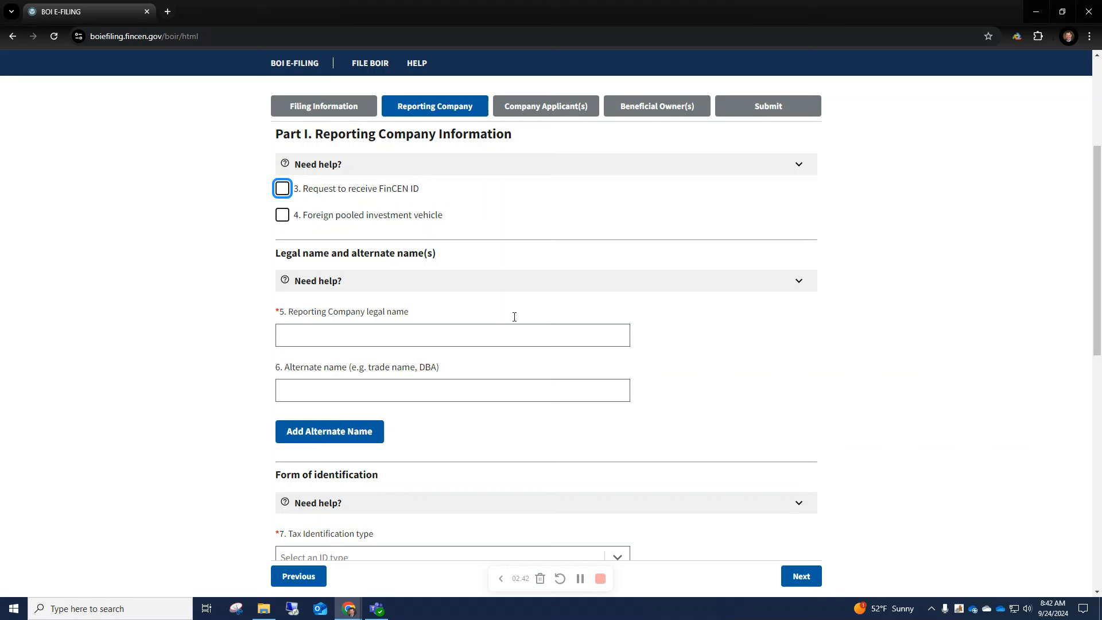
- Enter "Your Legal Company Name Here" as the reporting company's legal name
mouse_move(394, 196)
mouse_move(367, 221)
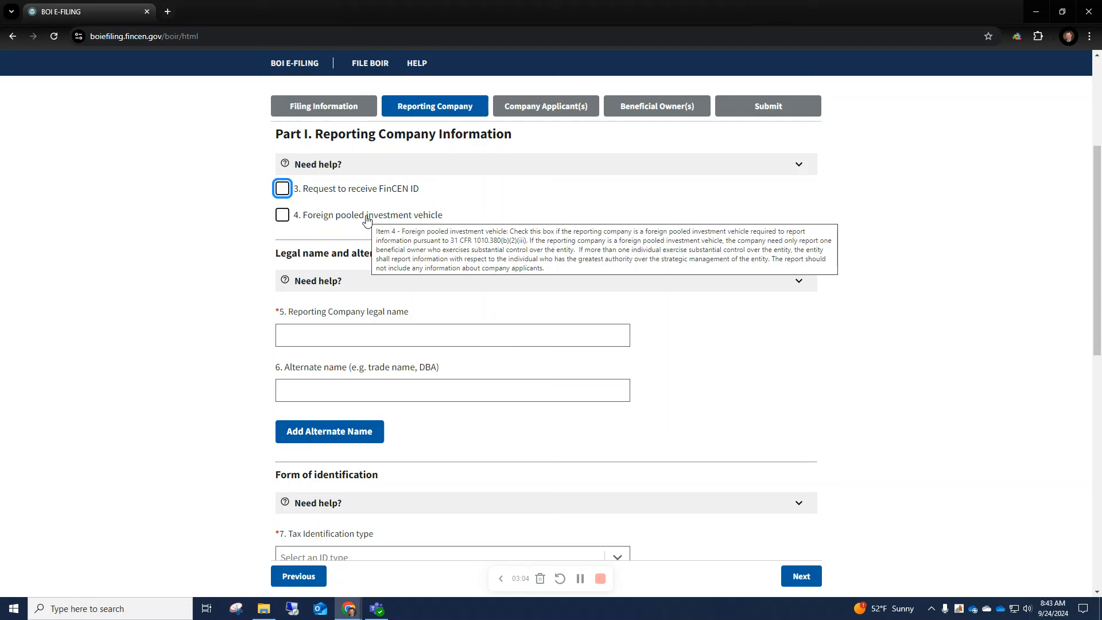
scroll(431, 253, down, 1)
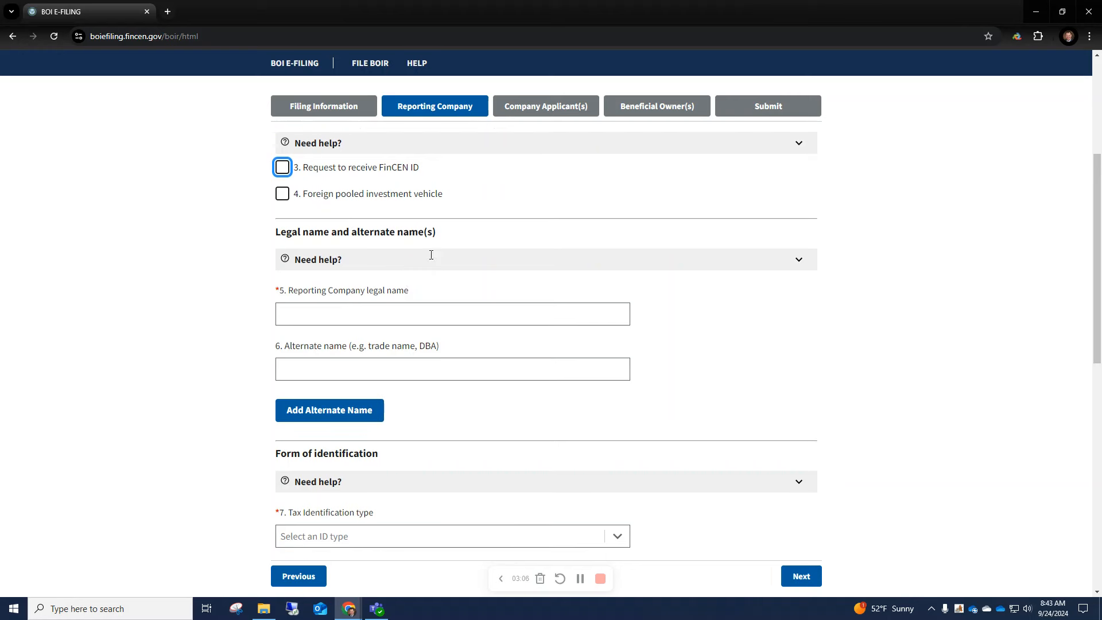
click(427, 272)
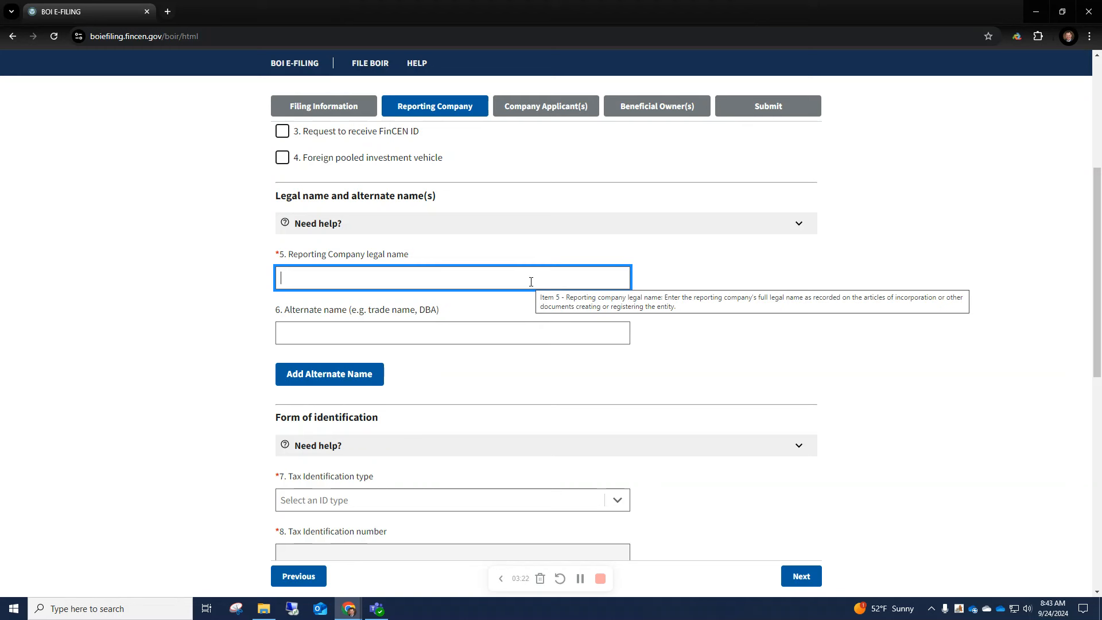
text(Yo)
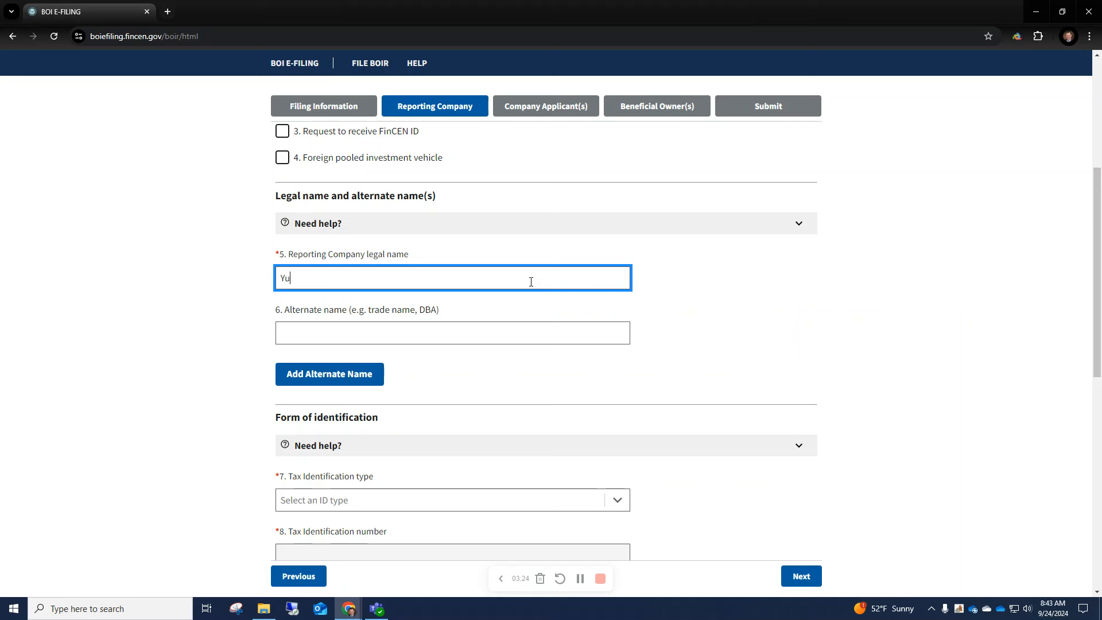
key(BackSpace)
text(our Legal Name Here)
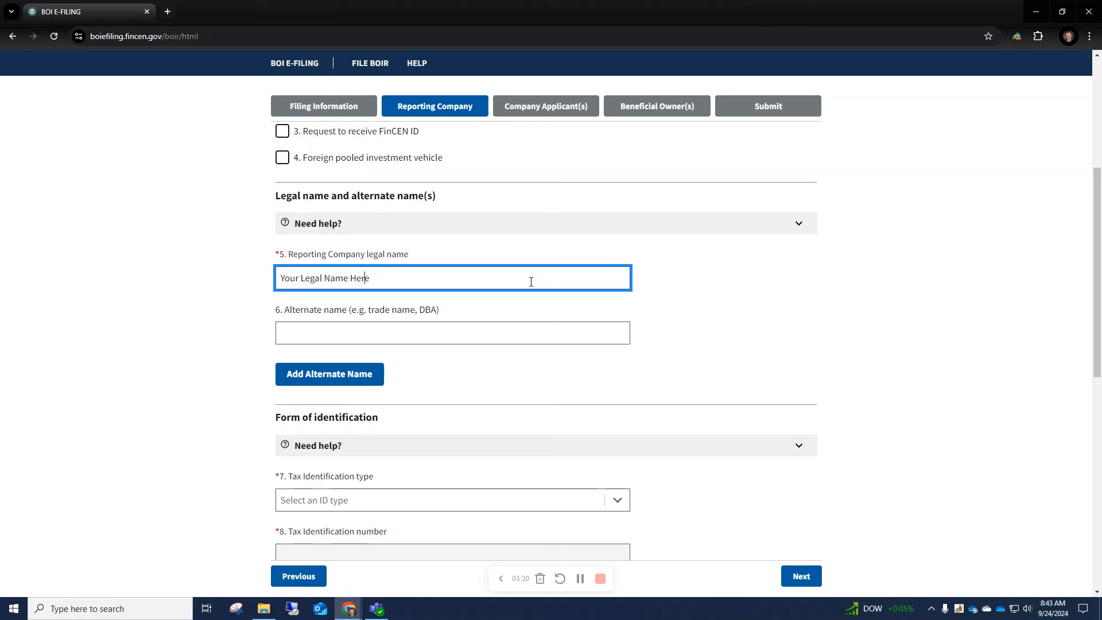
text(Company)
key(Tab)
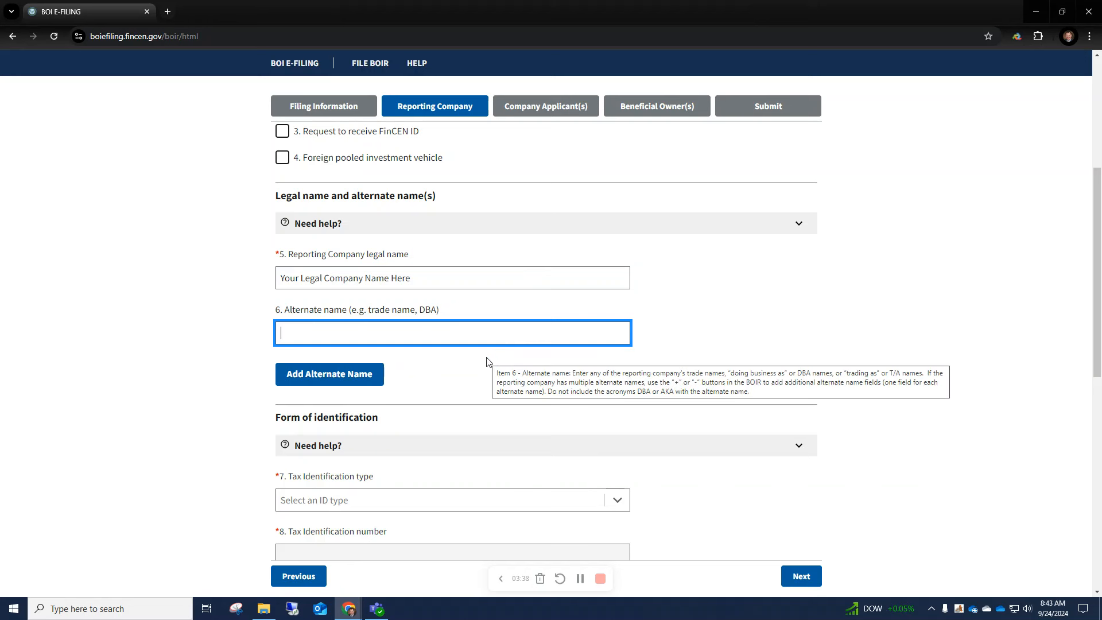
- Choose EIN as the tax identification type and enter the company's tax identification number
scroll(401, 356, down, 1)
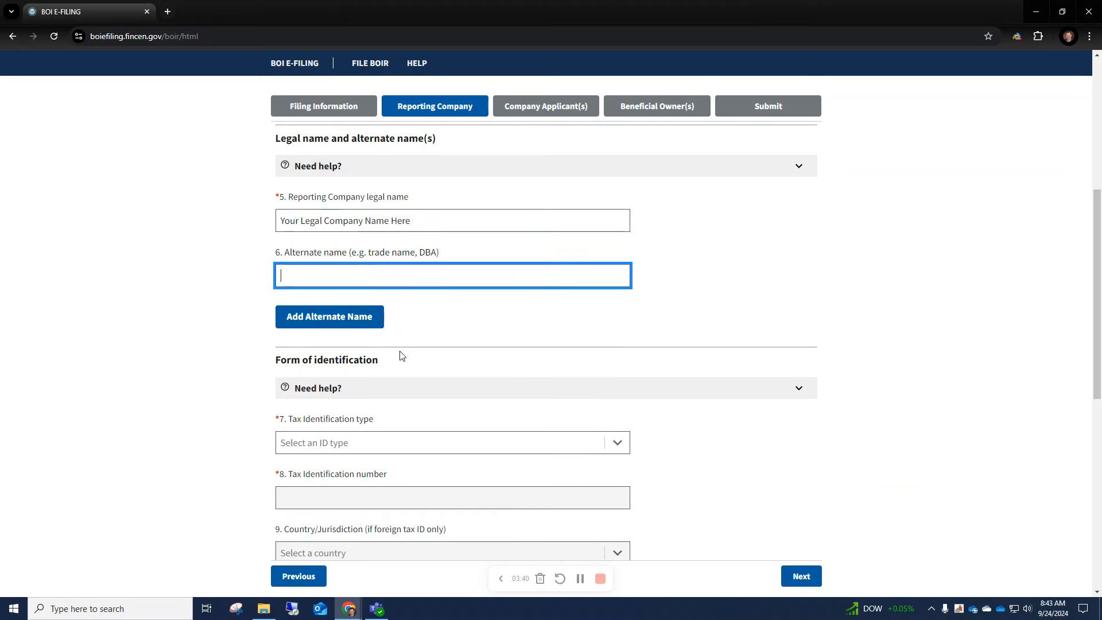
scroll(400, 356, down, 2)
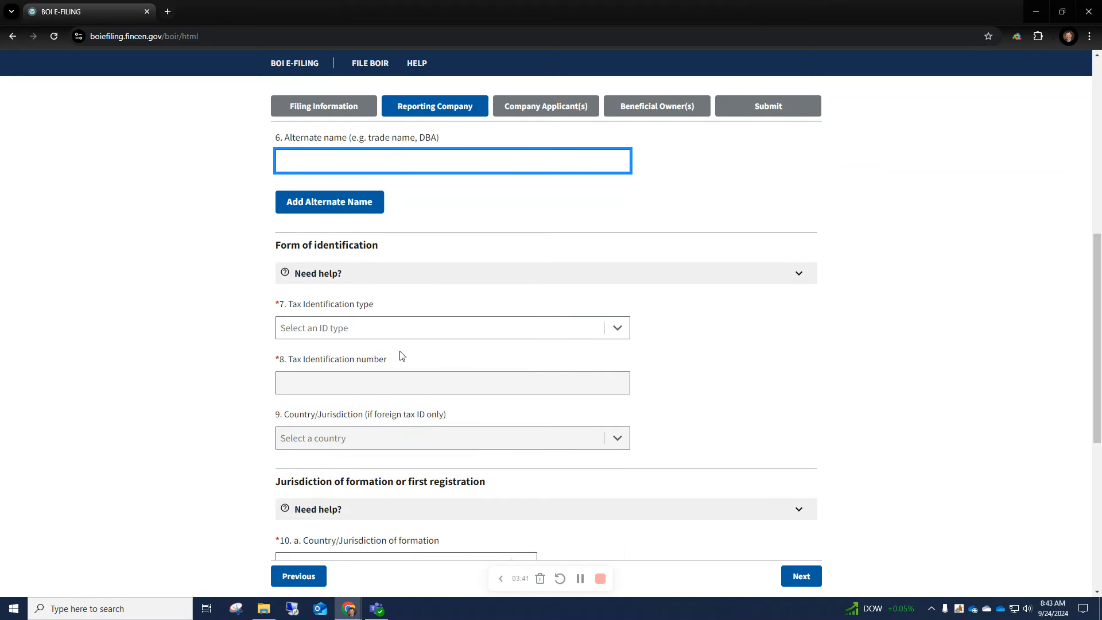
click(421, 331)
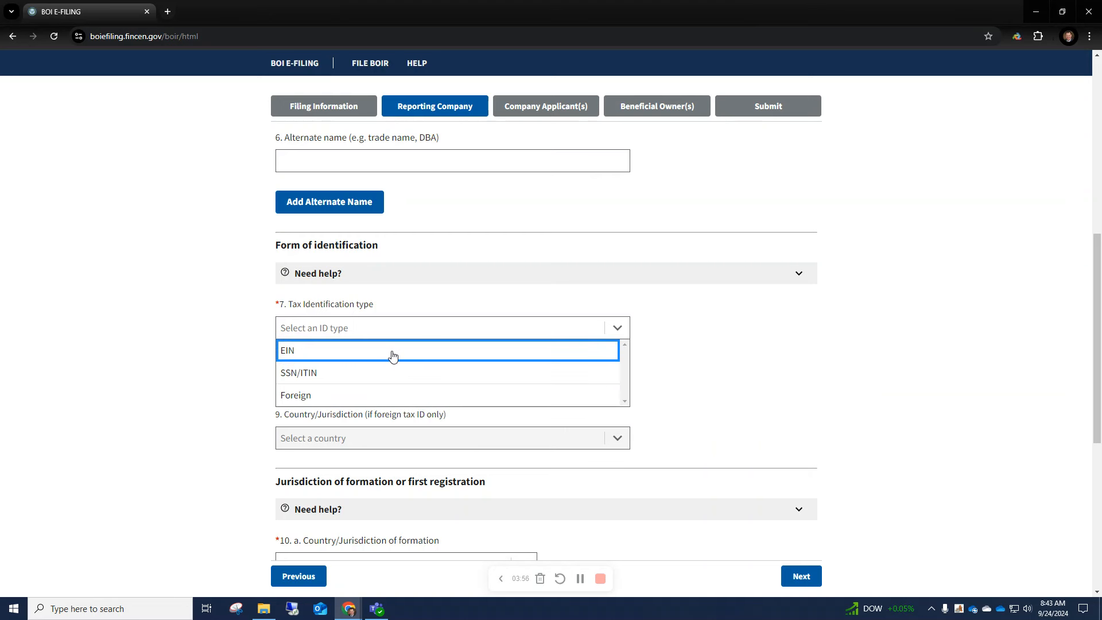
click(393, 355)
scroll(392, 356, down, 1)
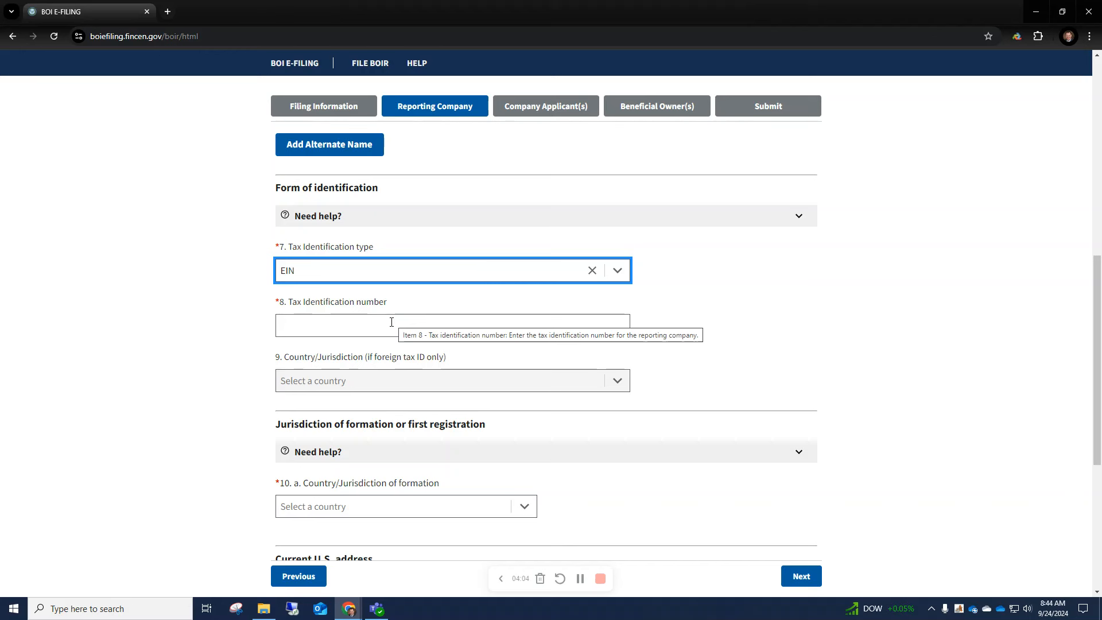
click(392, 321)
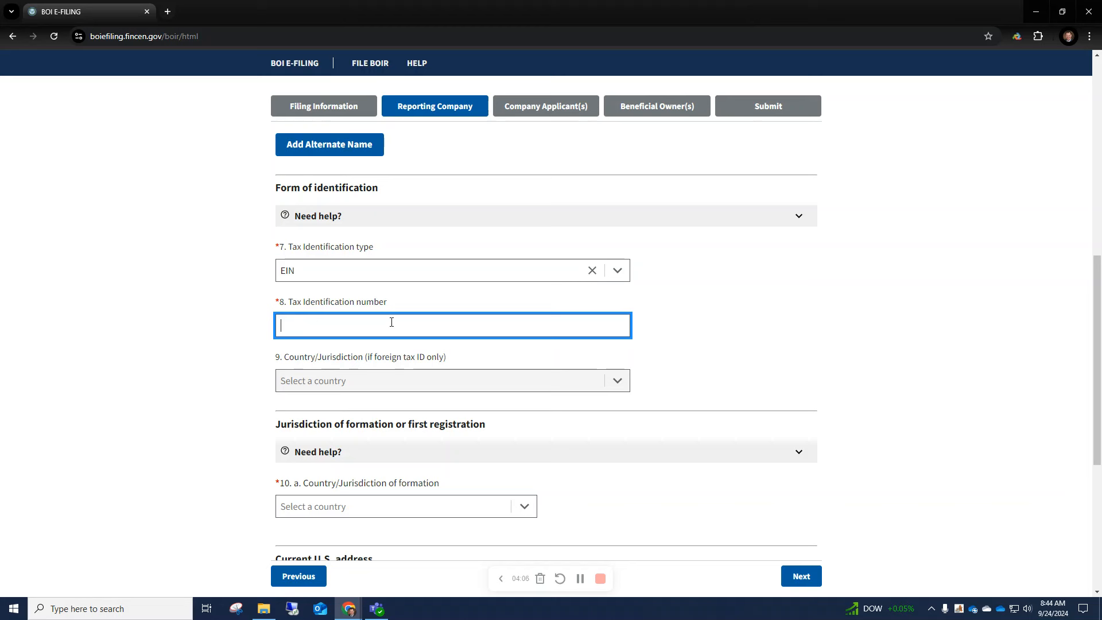
text(999999999)
key(Tab)
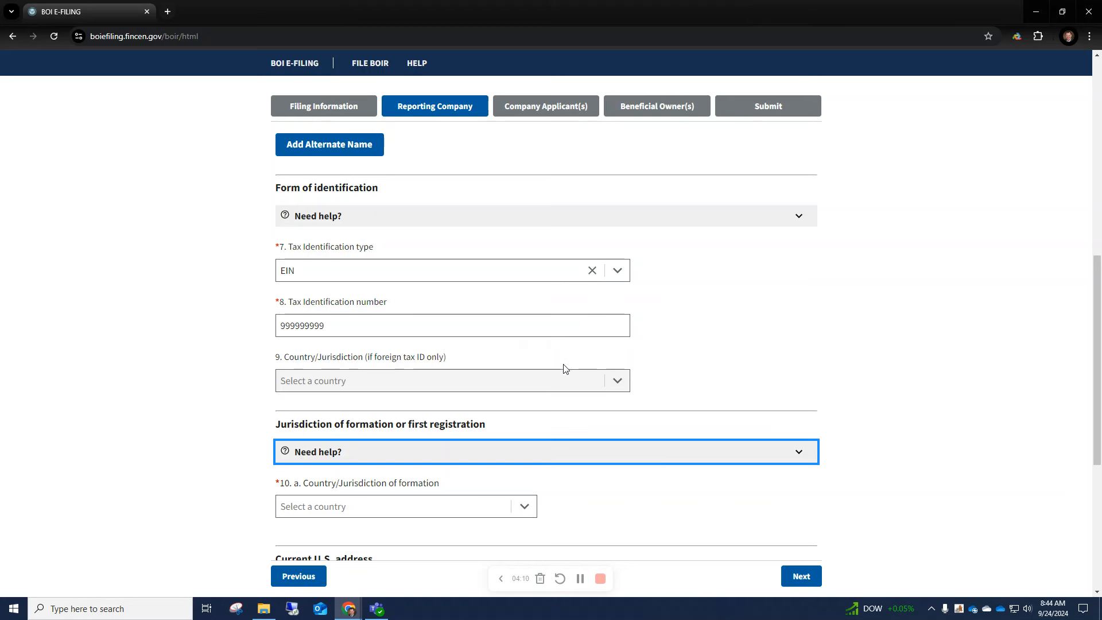
- Set the country/jurisdiction of formation to United States of America
scroll(579, 371, down, 1)
scroll(579, 373, down, 2)
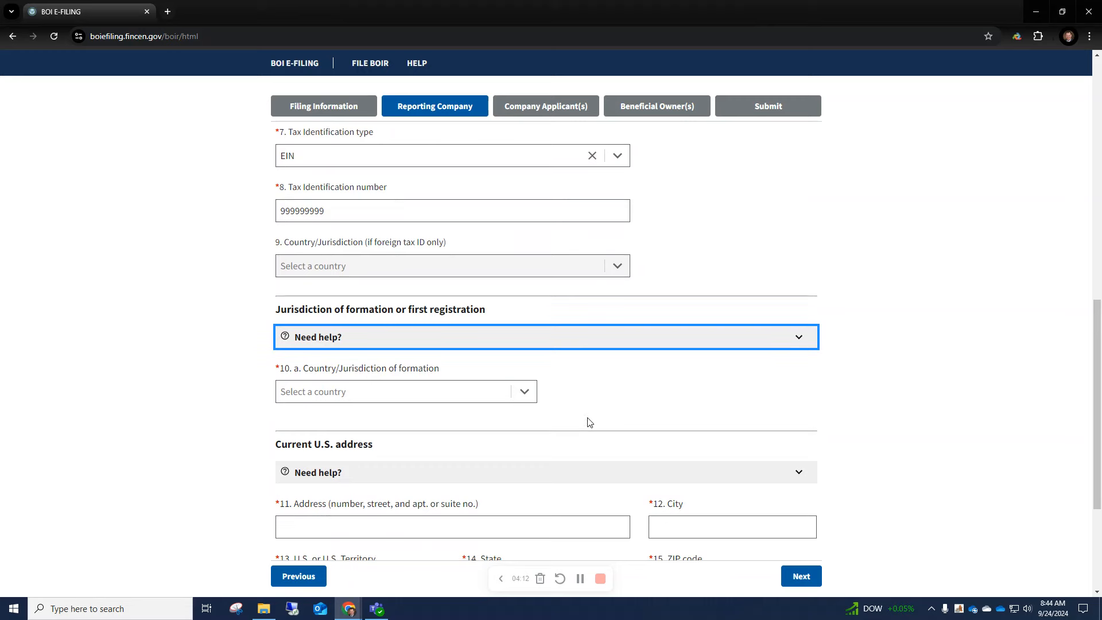
scroll(585, 428, down, 1)
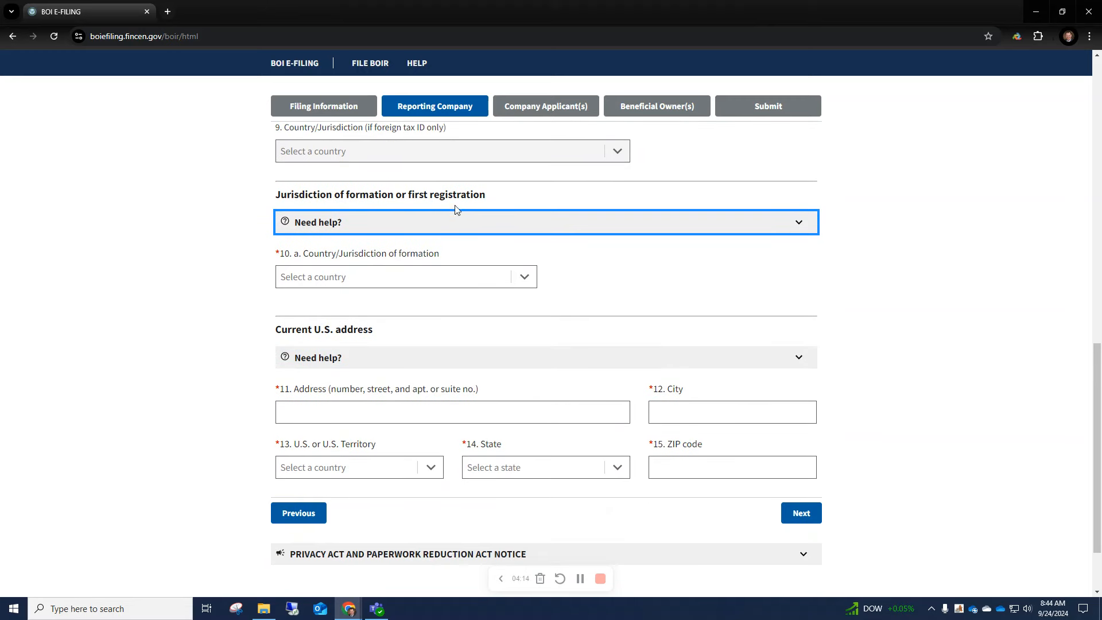
click(376, 277)
text(un)
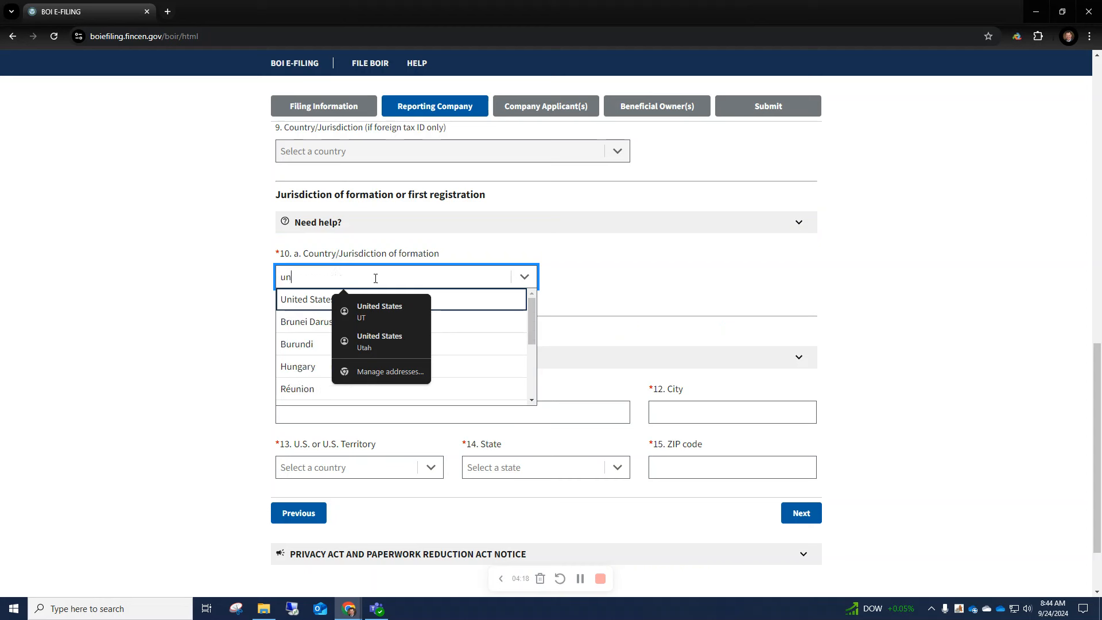
click(292, 301)
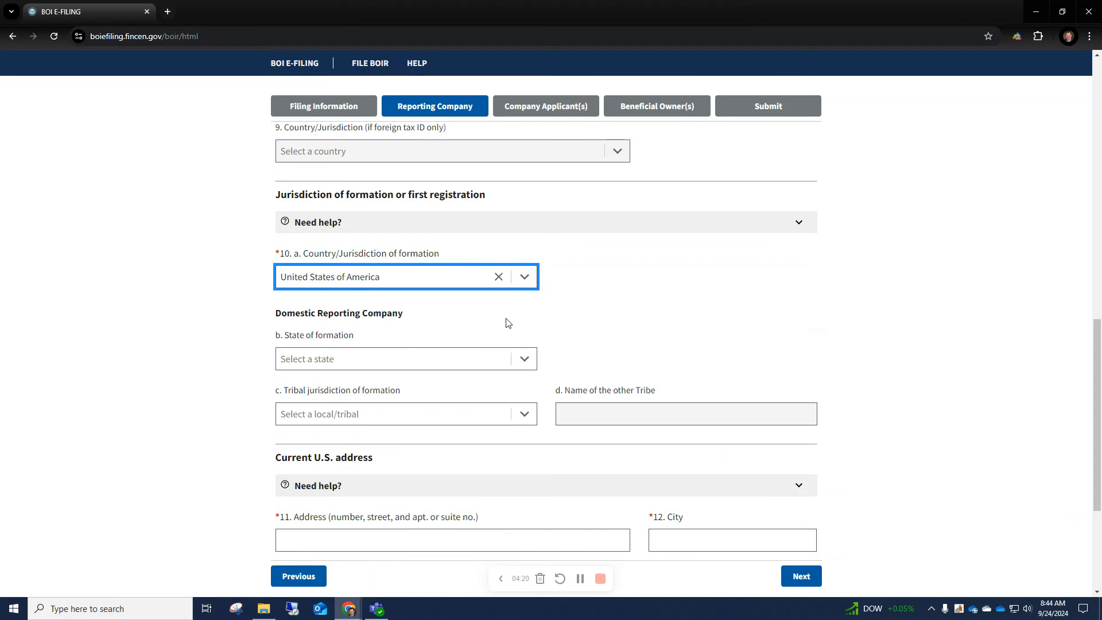
- Set the domestic reporting company's state of formation to Utah
scroll(474, 323, down, 1)
scroll(436, 324, down, 1)
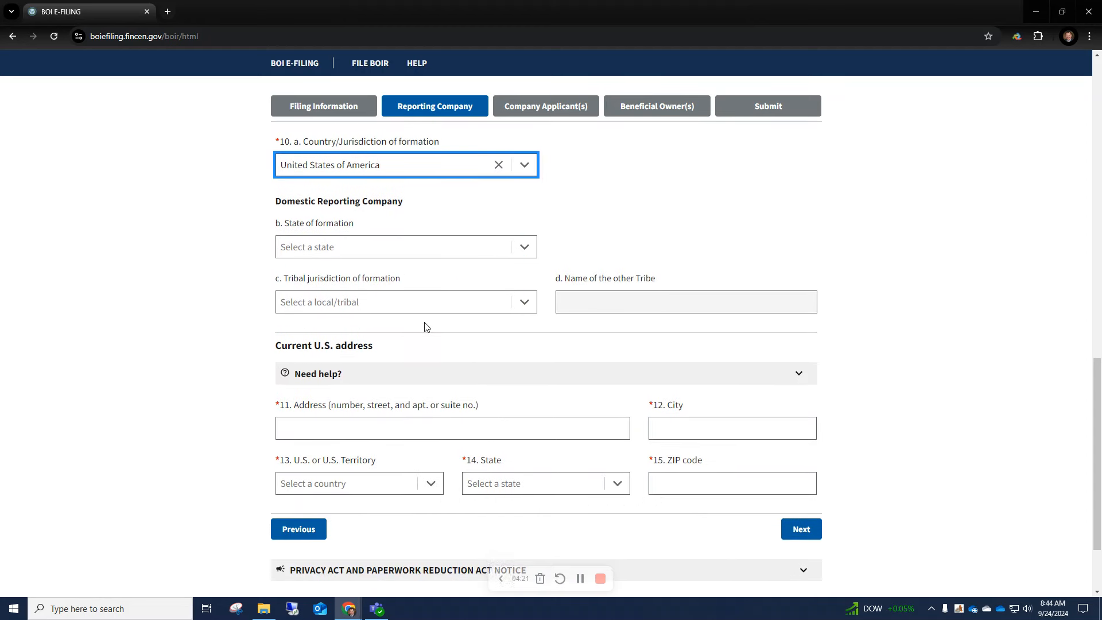
click(379, 249)
text(ut)
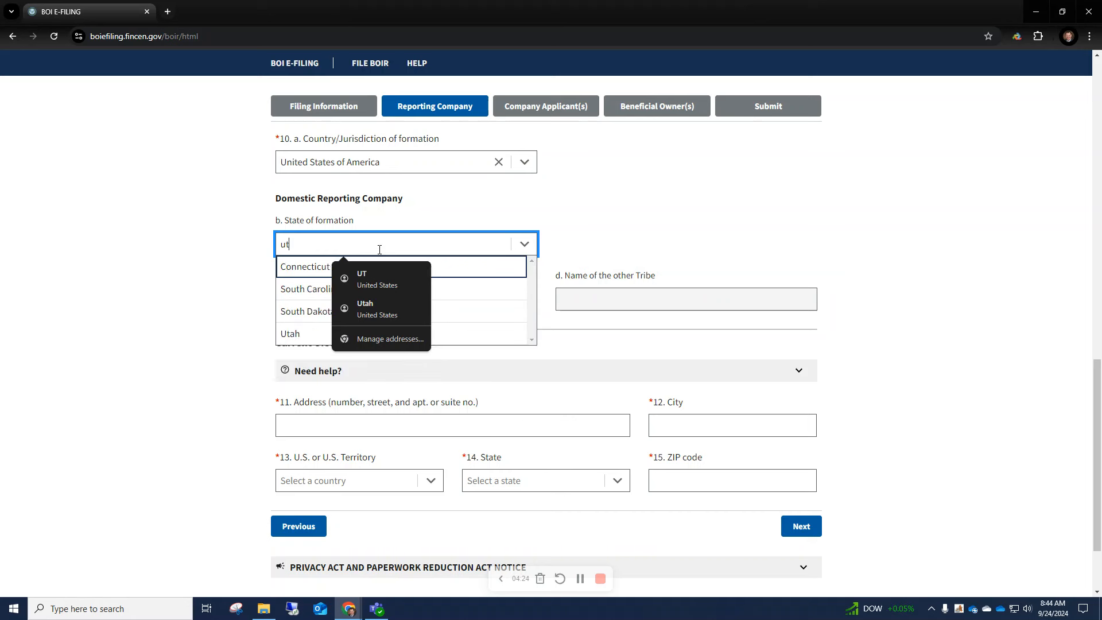
click(310, 333)
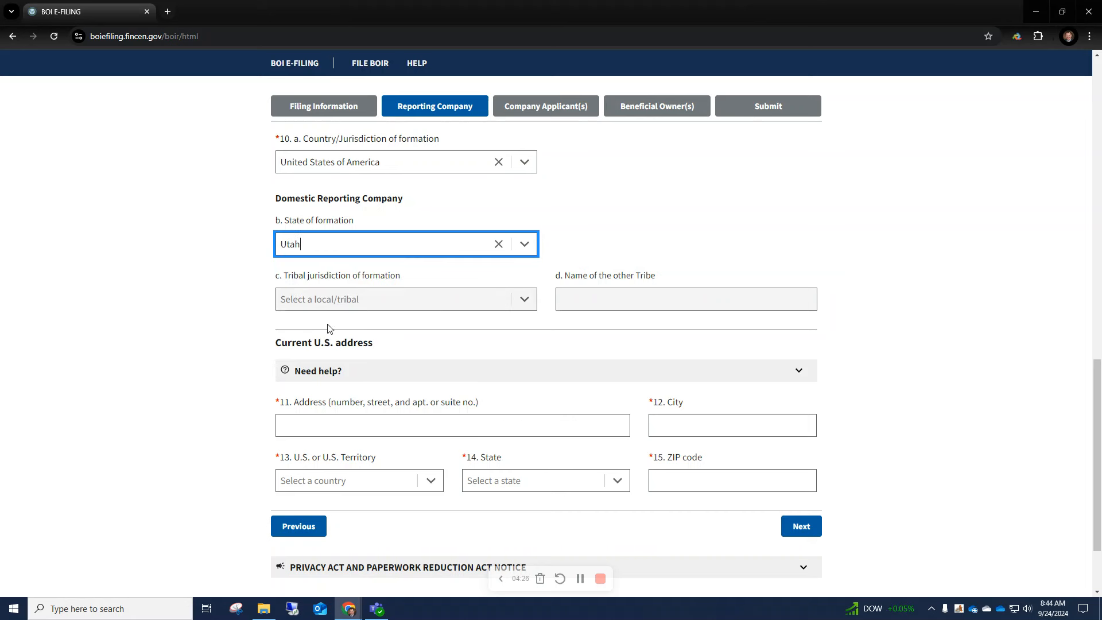
scroll(407, 317, down, 1)
click(271, 264)
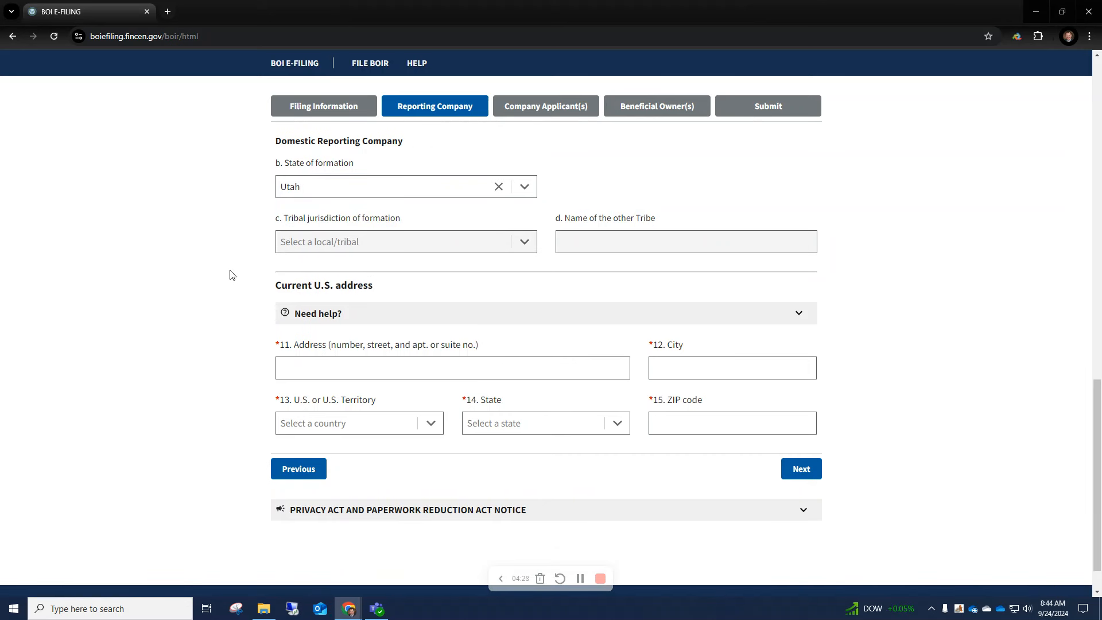
scroll(627, 283, up, 5)
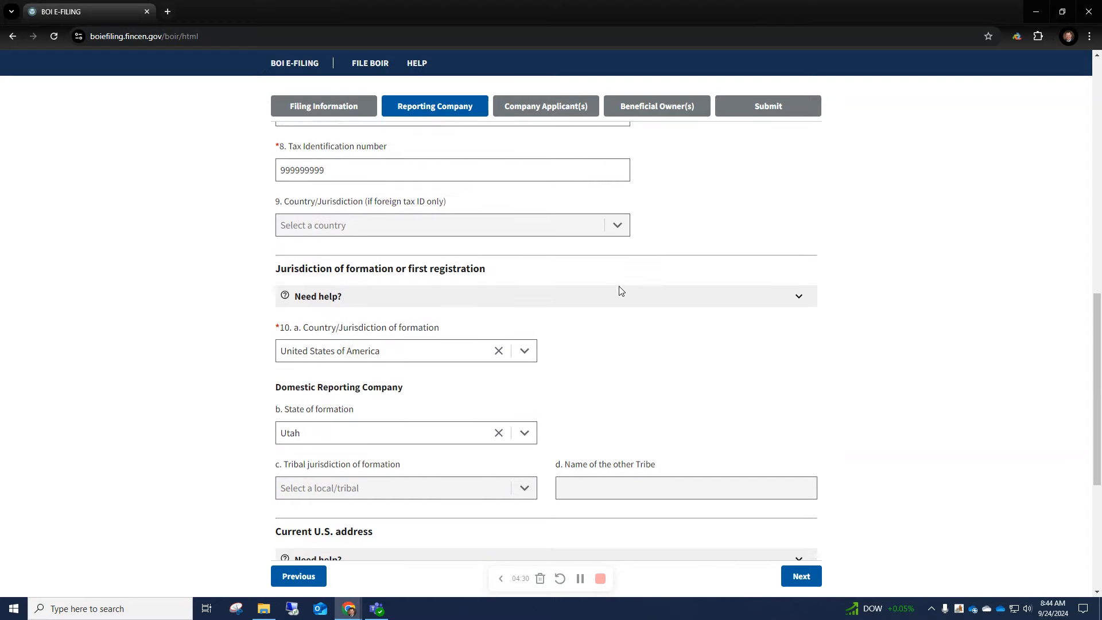
mouse_move(517, 405)
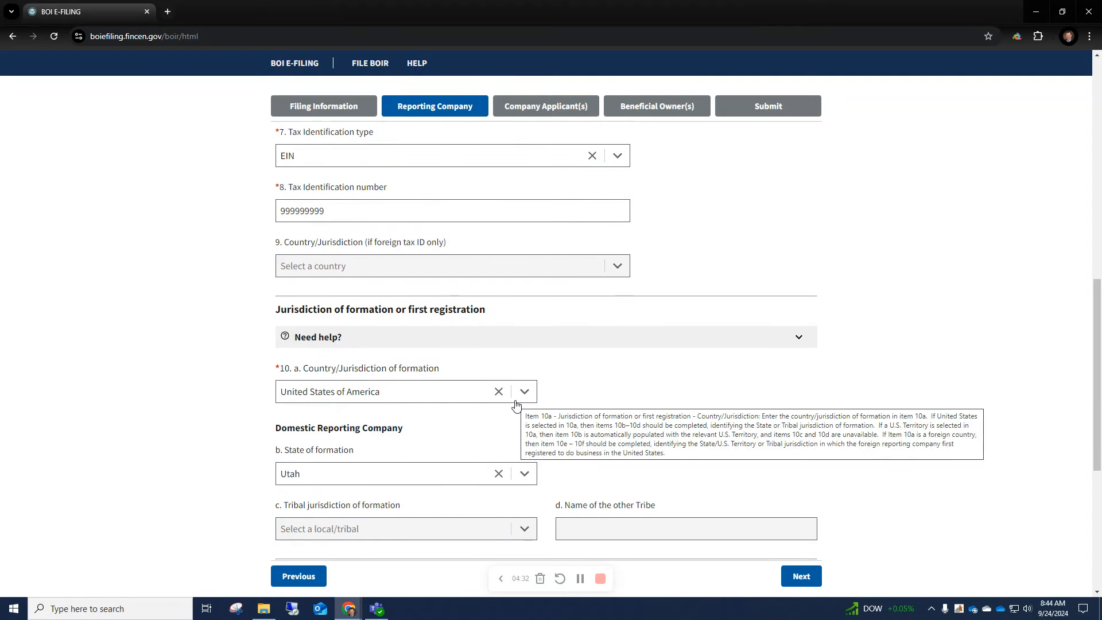
scroll(417, 364, up, 1)
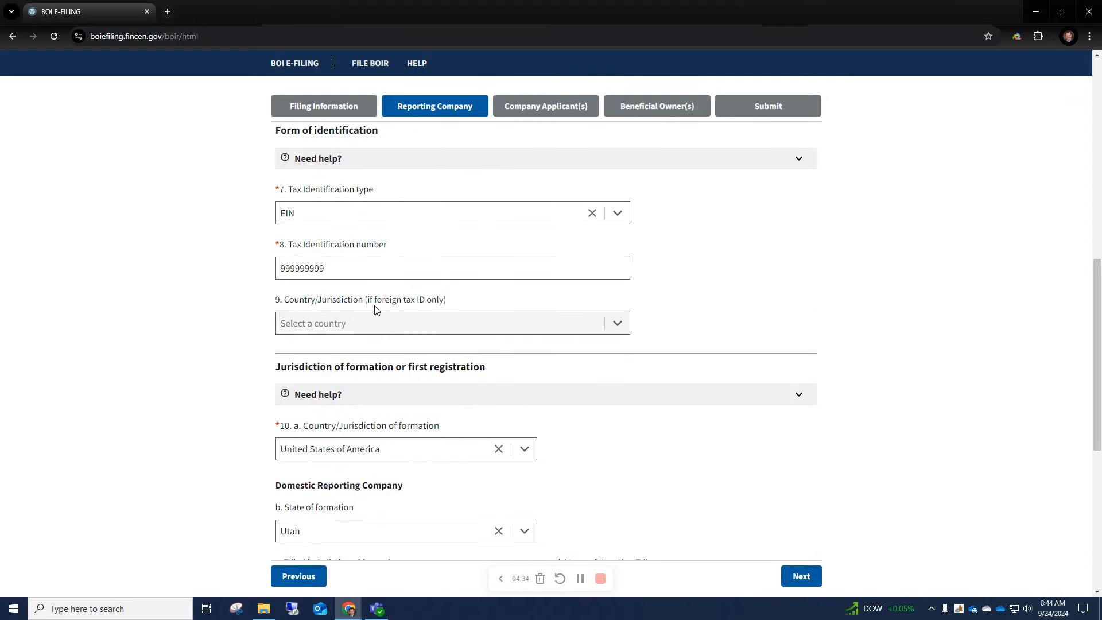
- Review the available tax identification types and the jurisdiction of formation entries for the reporting company
click(424, 213)
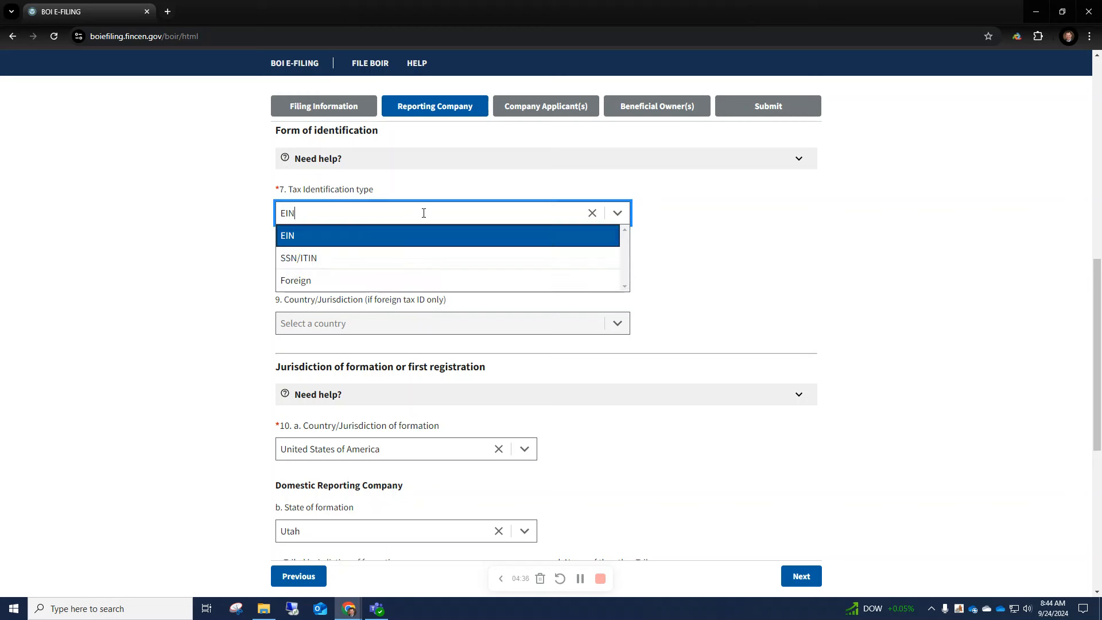
click(246, 270)
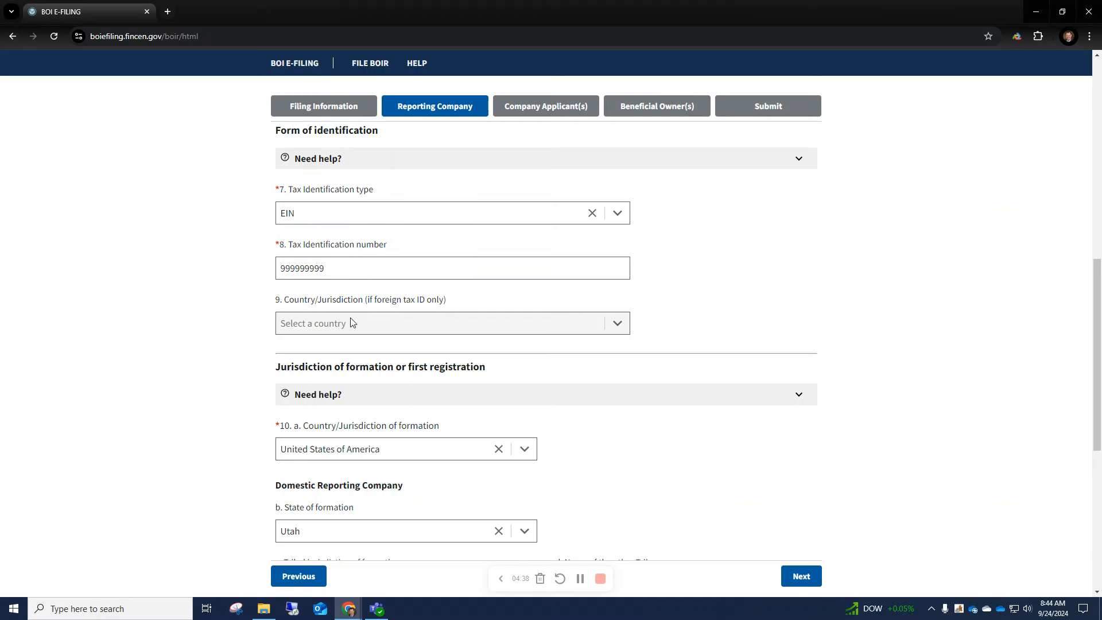
scroll(347, 338, down, 2)
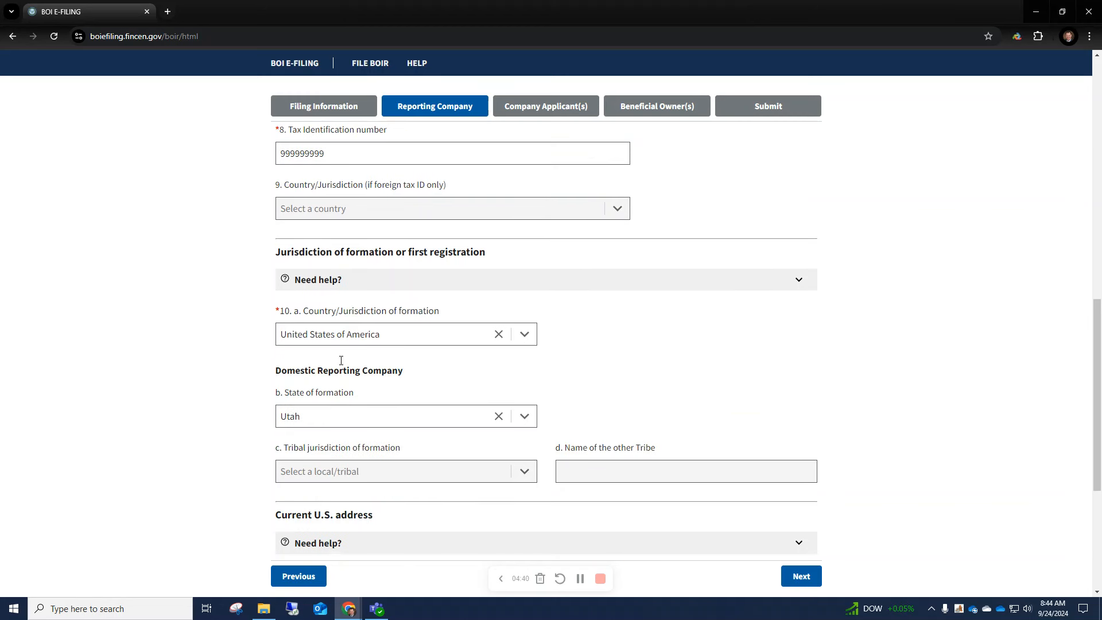
scroll(340, 361, down, 1)
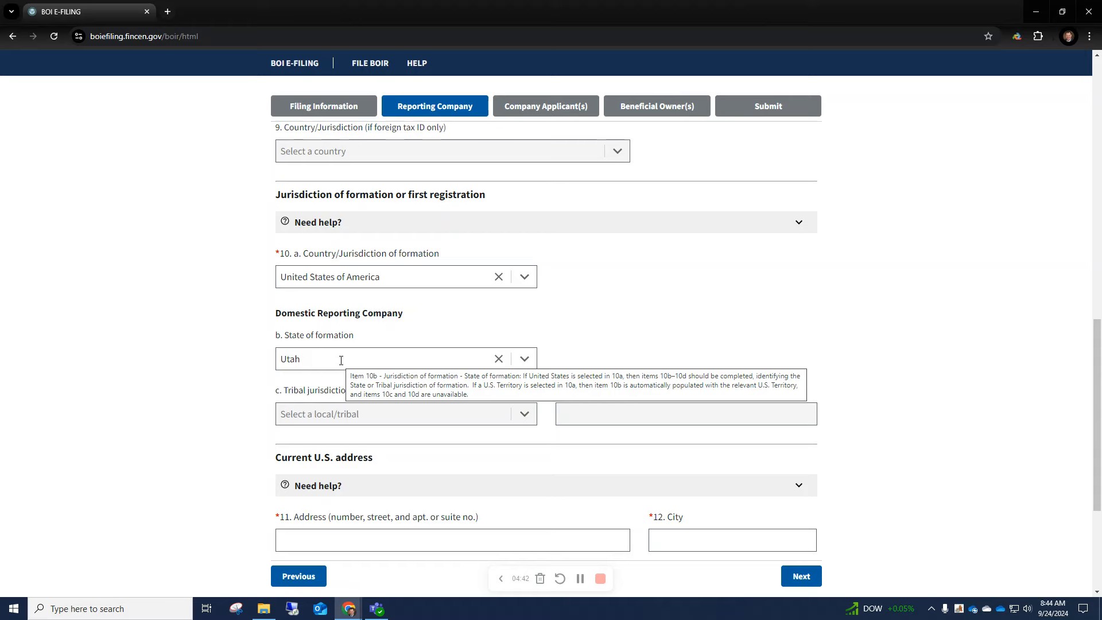
scroll(192, 382, down, 2)
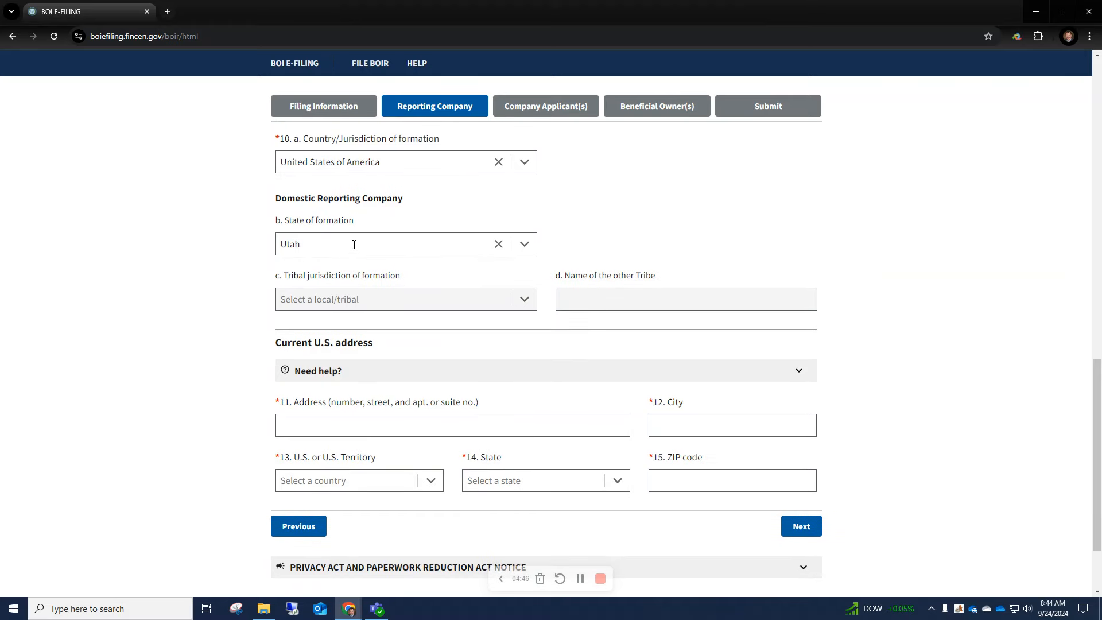
- Enter the reporting company's street address and city under the current U.S. address
scroll(403, 329, down, 2)
click(404, 324)
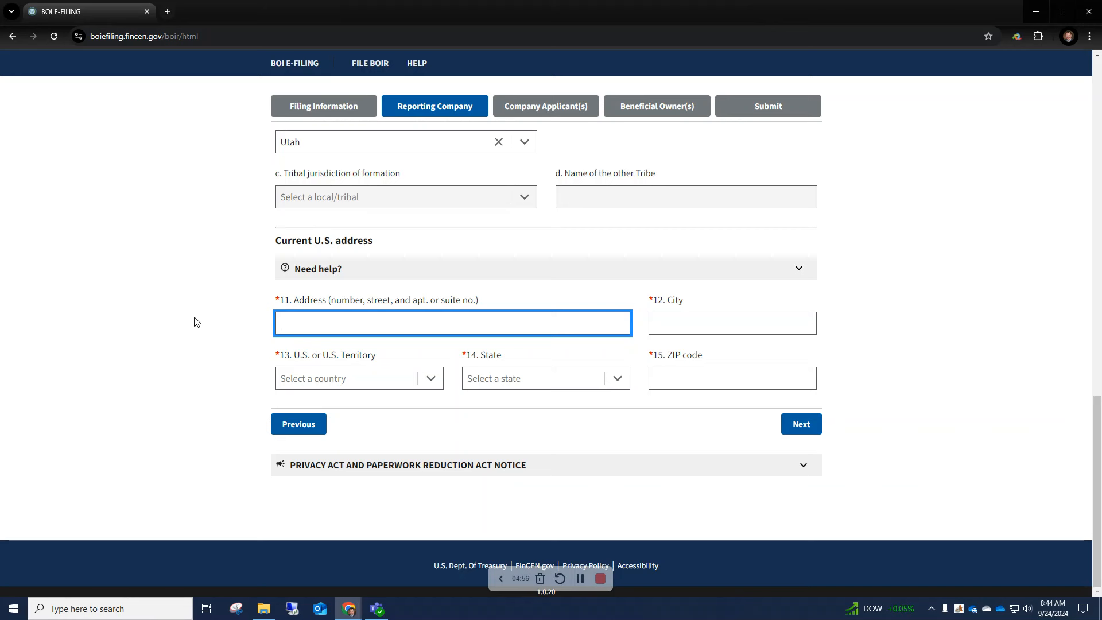
text(123 Fake Street)
key(Tab)
text(Salt Lake City)
key(Tab)
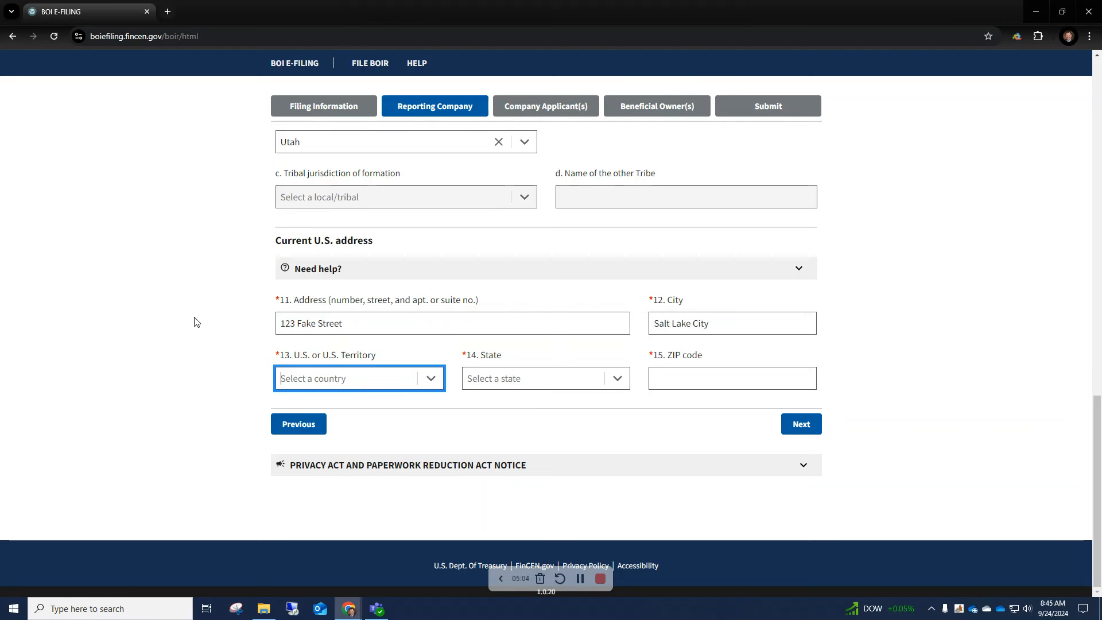
- Set the company address to United States of America and Utah, and enter its ZIP code
text(un)
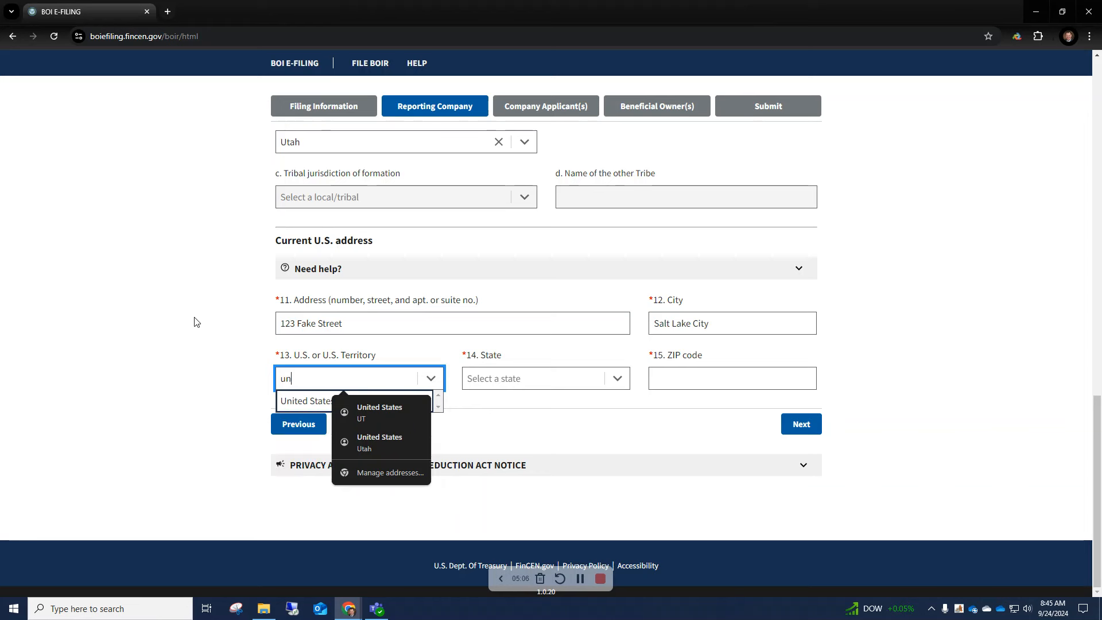
key(Tab)
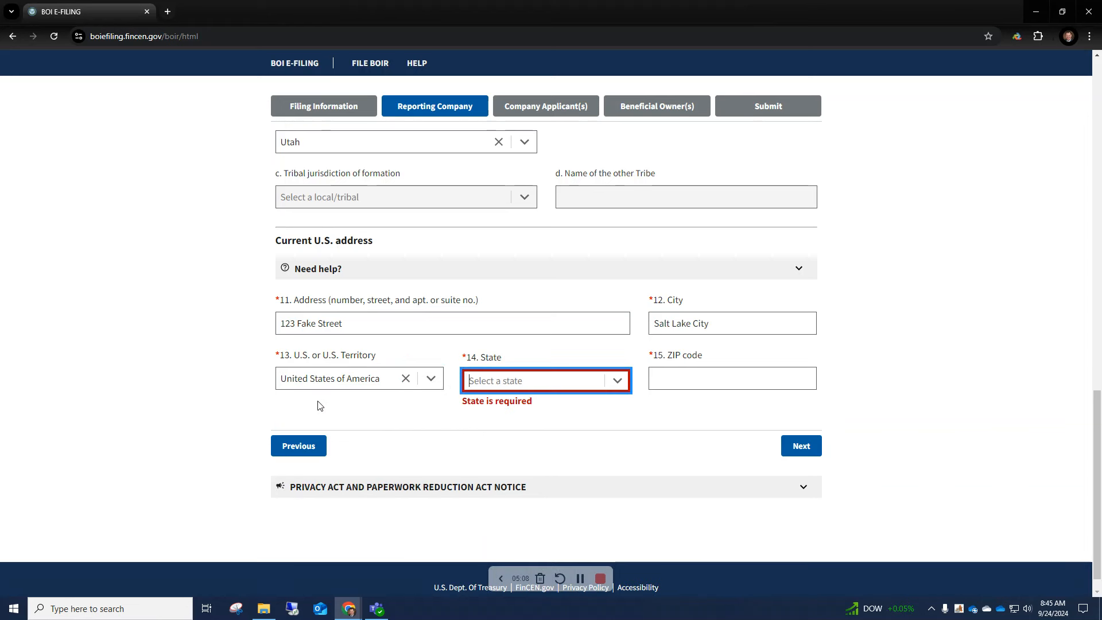
text(ut)
click(474, 470)
key(Tab)
text(84101)
key(Tab)
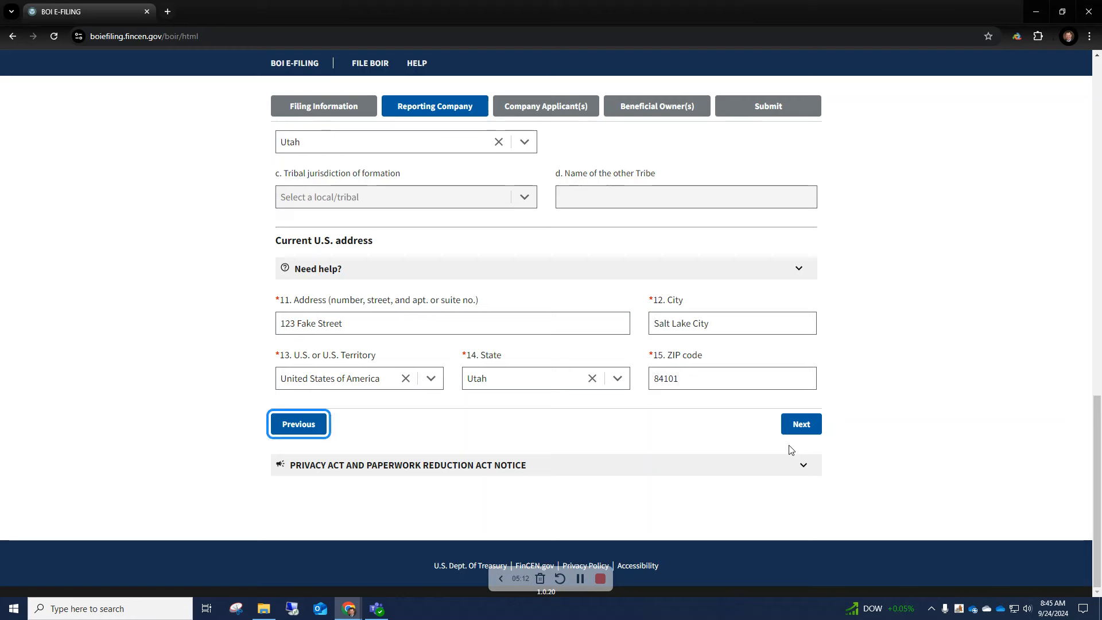
- Continue from the reporting company details to the Company Applicant(s) section
scroll(688, 479, up, 4)
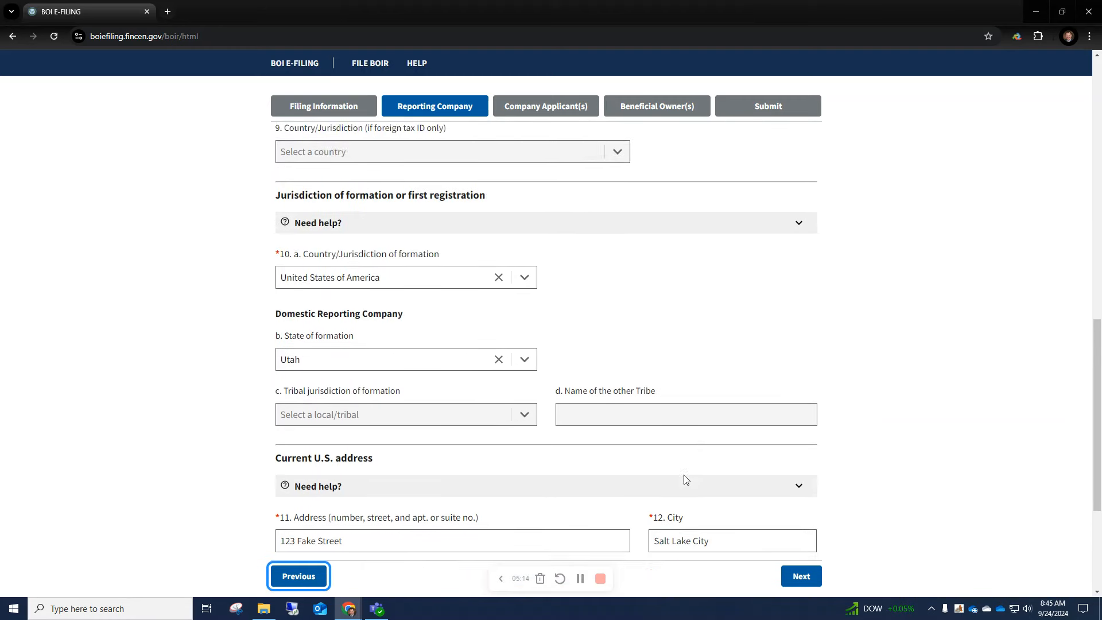
scroll(685, 480, down, 3)
click(790, 482)
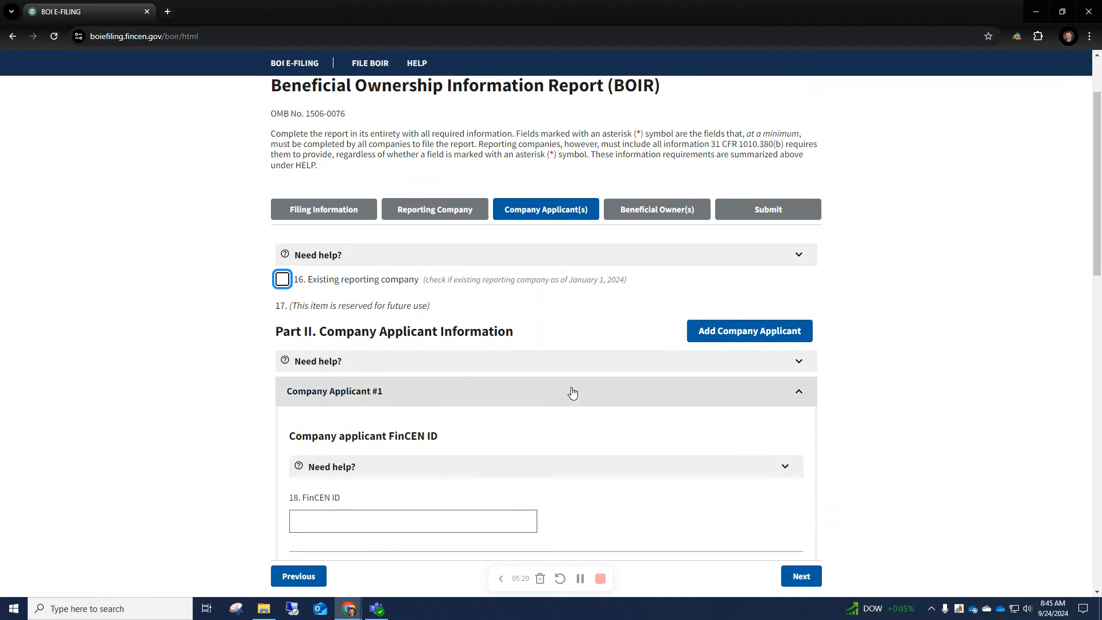
- Mark the company as an existing reporting company and agree to clear and disable the company applicant fields
scroll(572, 392, down, 2)
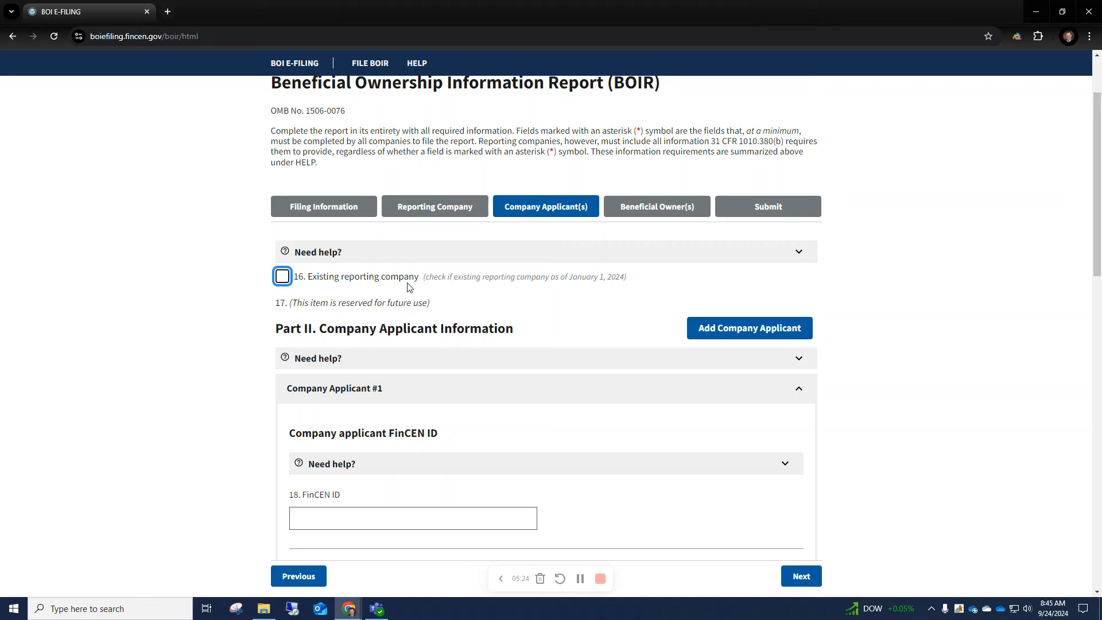
mouse_move(407, 284)
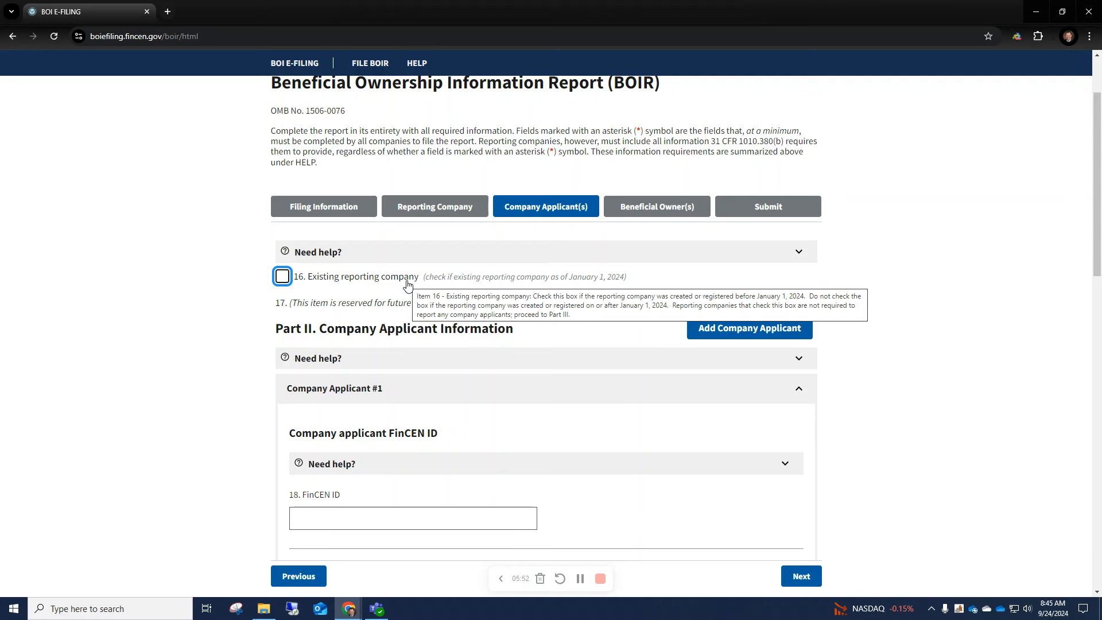
click(406, 281)
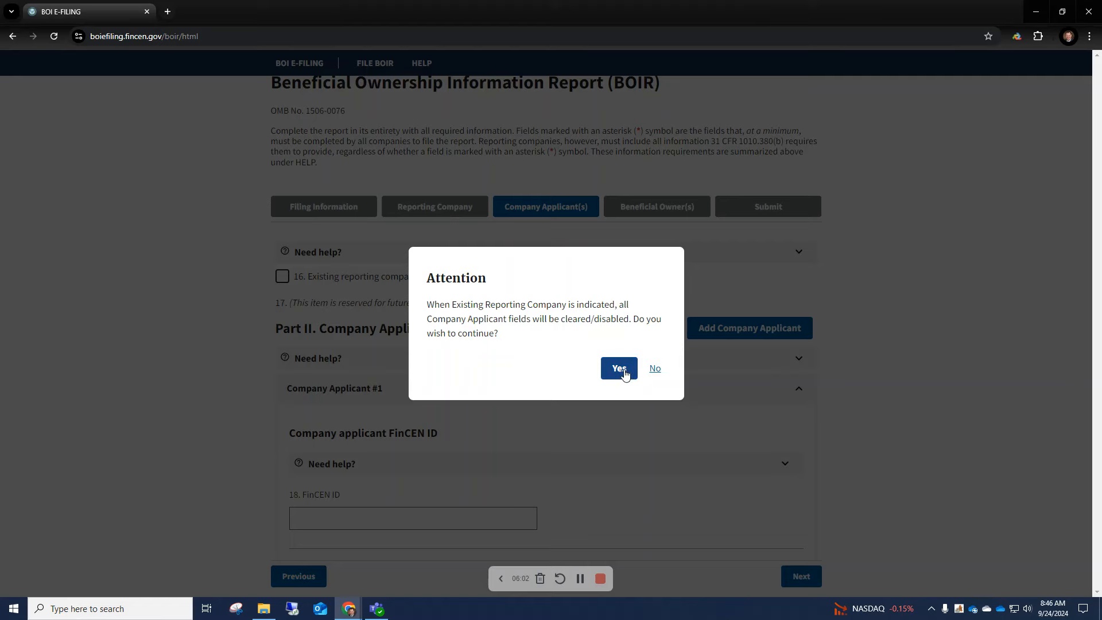
click(621, 369)
- Look over the company applicant fields and proceed to the Beneficial Owner(s) section
scroll(576, 406, down, 8)
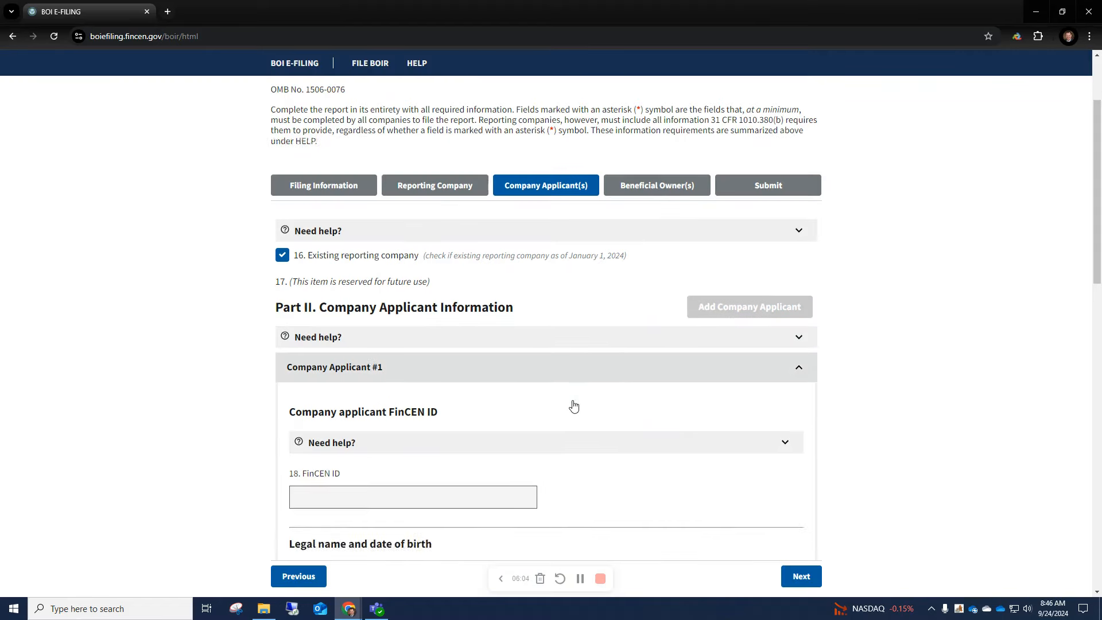
scroll(576, 405, down, 6)
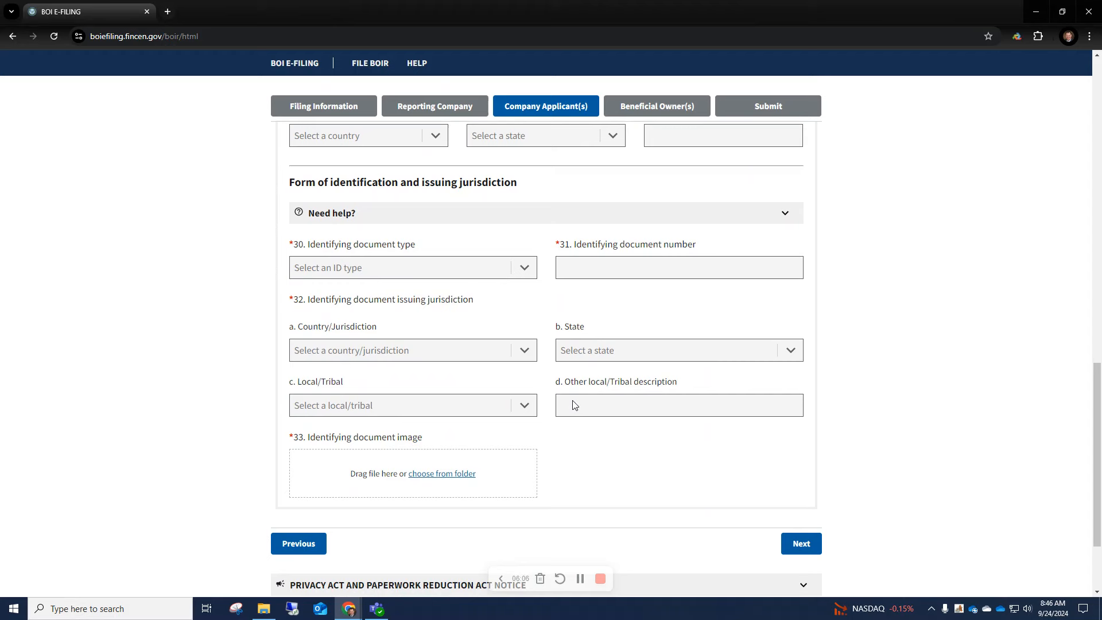
scroll(576, 405, up, 2)
scroll(574, 406, up, 10)
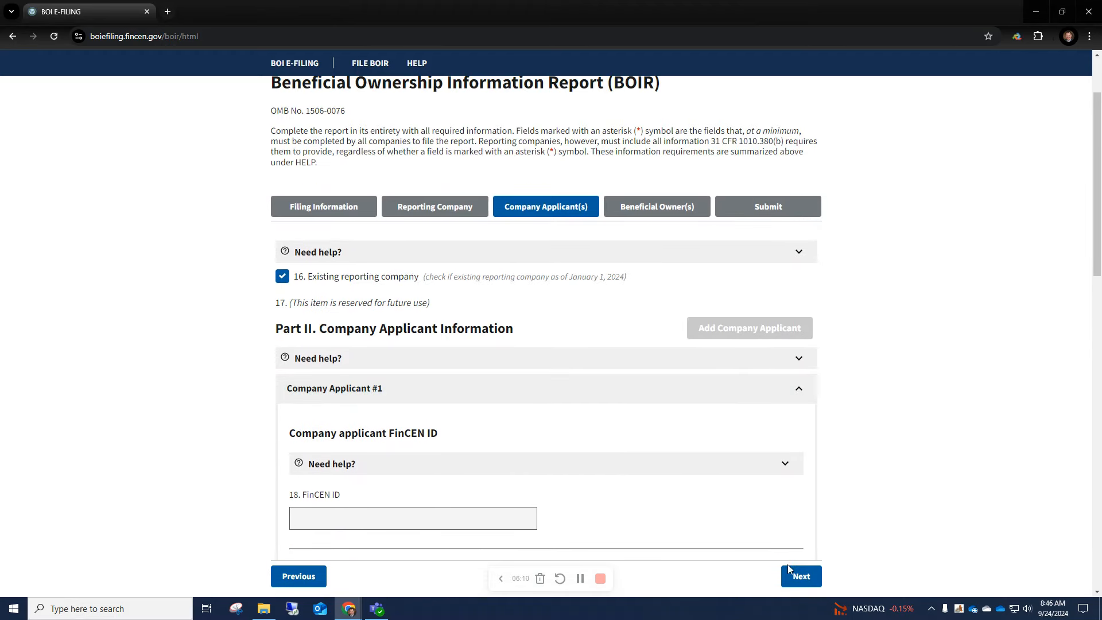
click(806, 577)
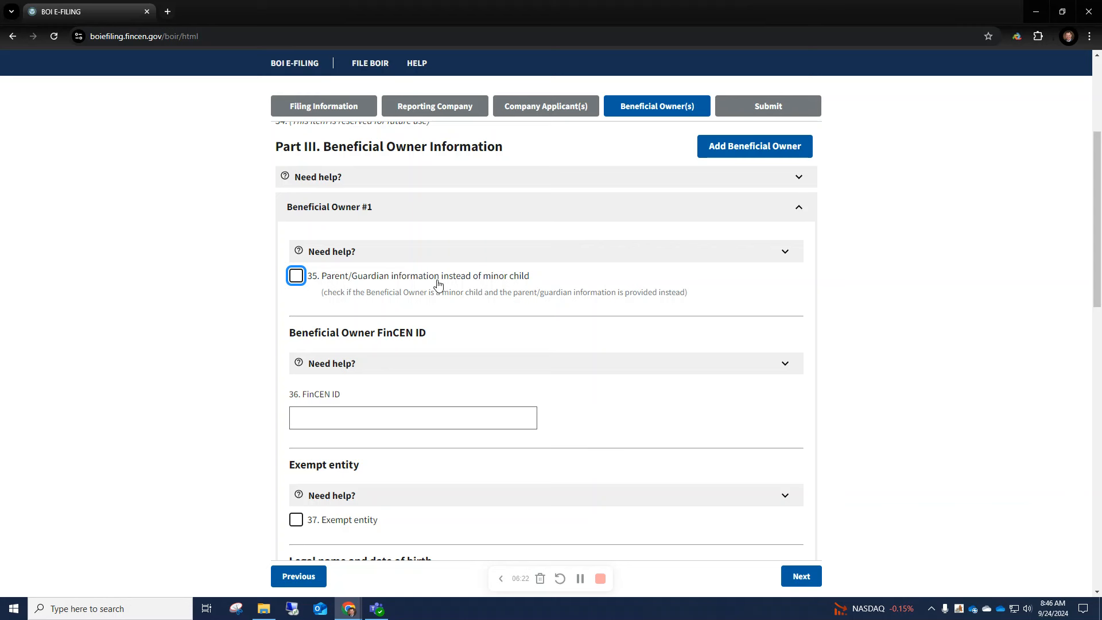
- Examine the parent/guardian, FinCEN ID and exempt entity items for Beneficial Owner #1
mouse_move(437, 283)
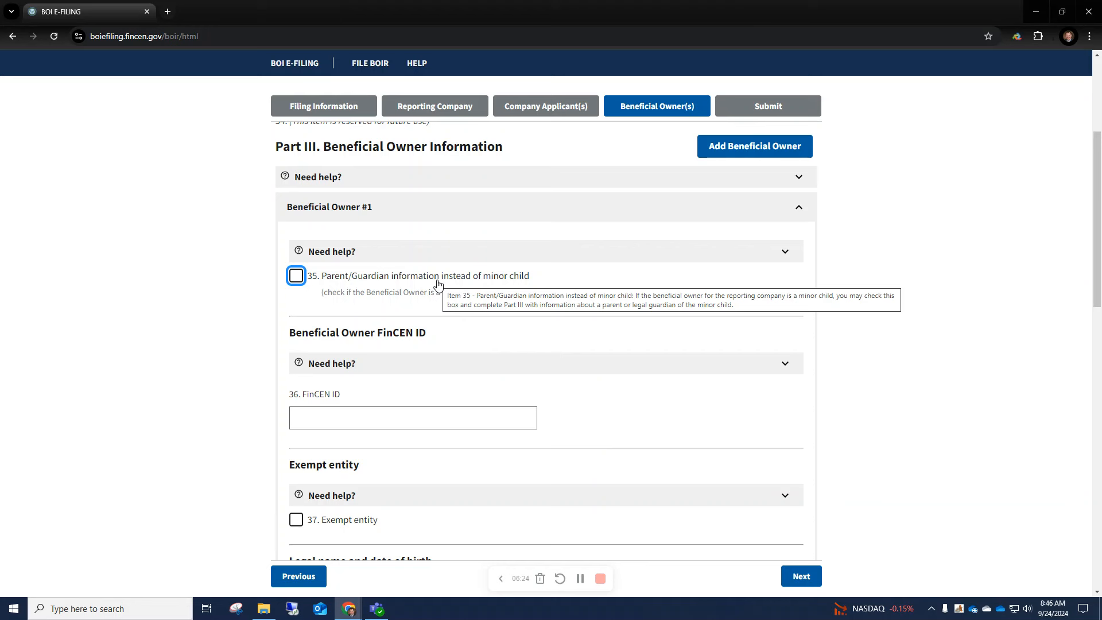
mouse_move(598, 405)
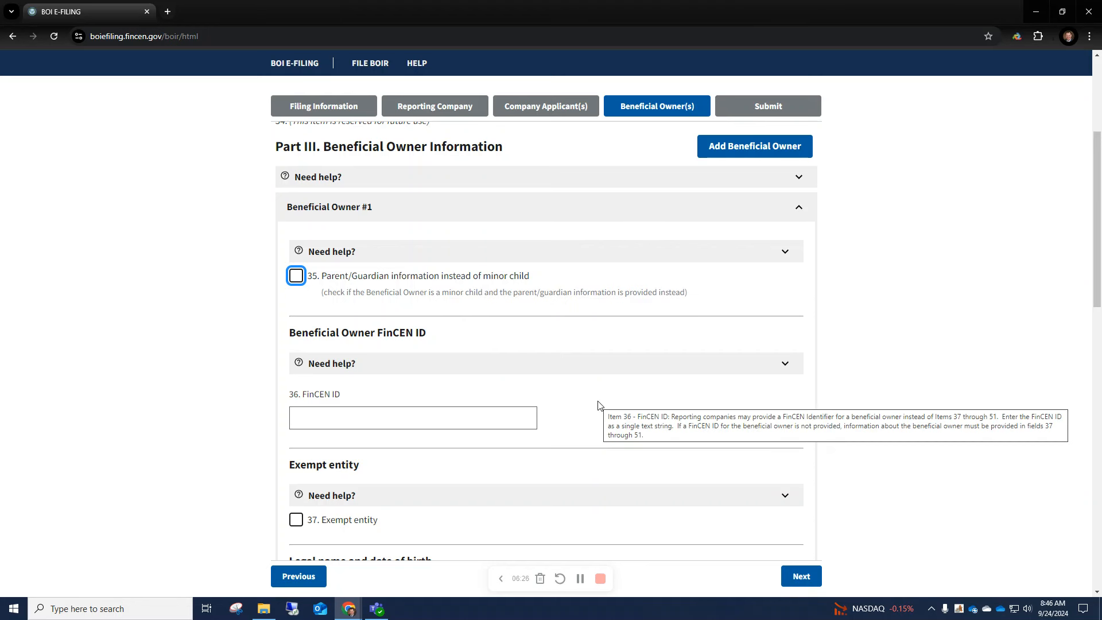
scroll(598, 405, down, 1)
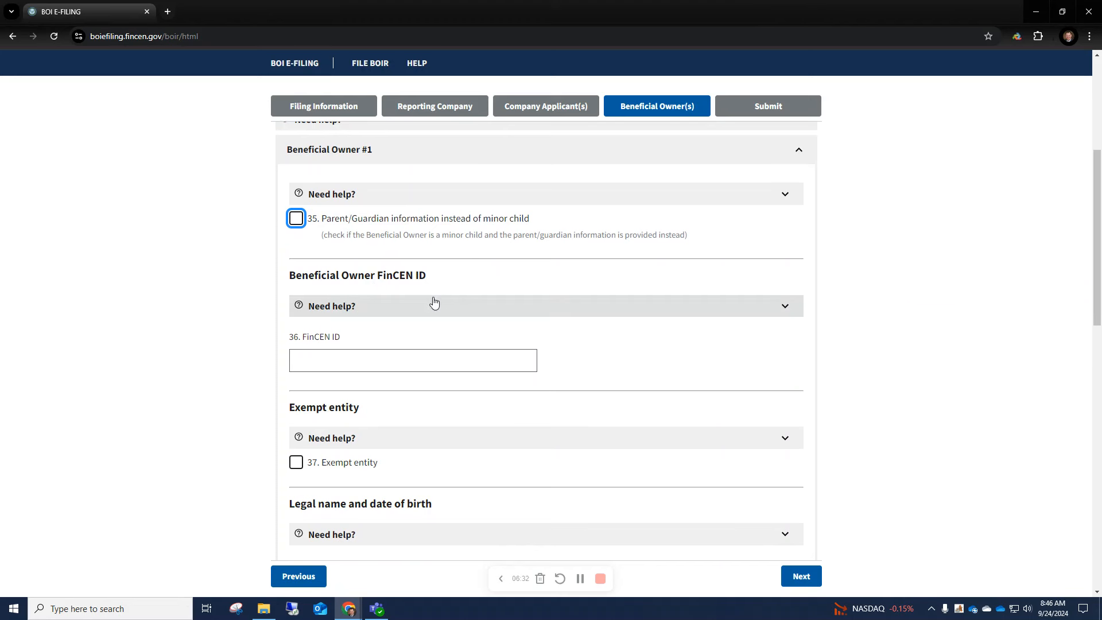
scroll(434, 303, down, 3)
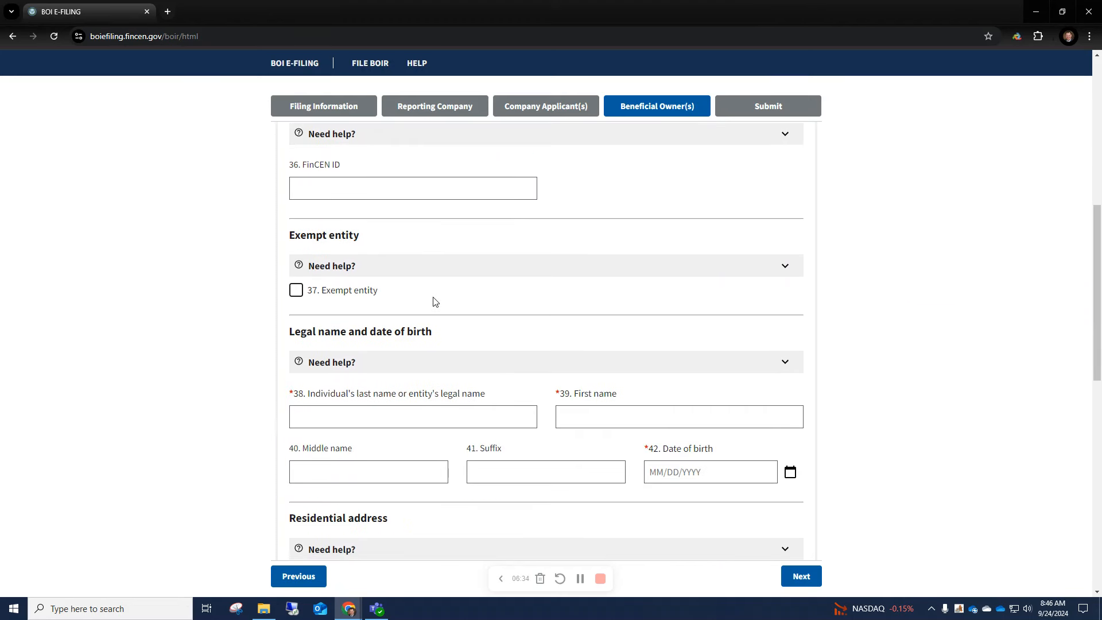
mouse_move(334, 298)
scroll(511, 282, down, 1)
scroll(508, 281, down, 1)
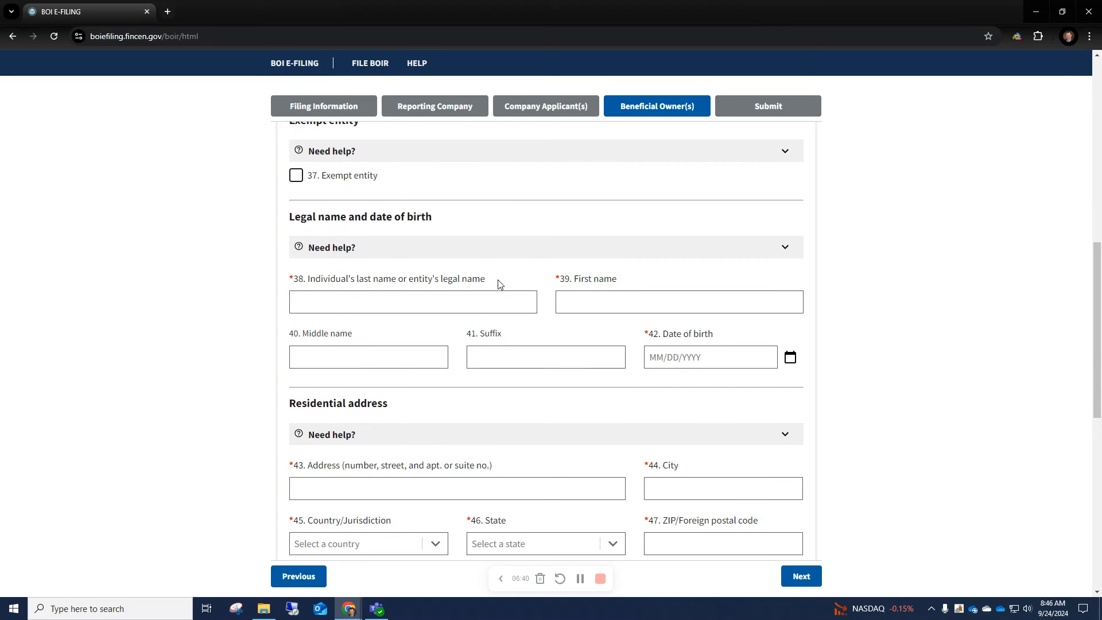
- Enter Beneficial Owner #1's last name, first name and date of birth, leaving the middle name and suffix blank
scroll(450, 304, down, 1)
click(463, 246)
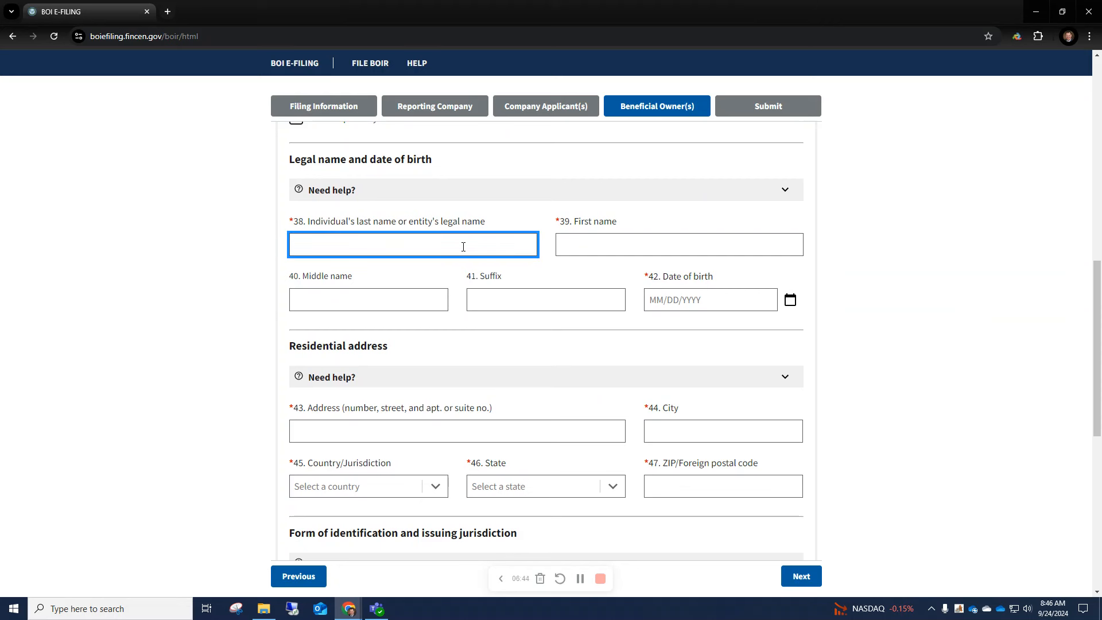
text(Last)
key(Tab)
text(First)
key(Tab)
key(Tab)
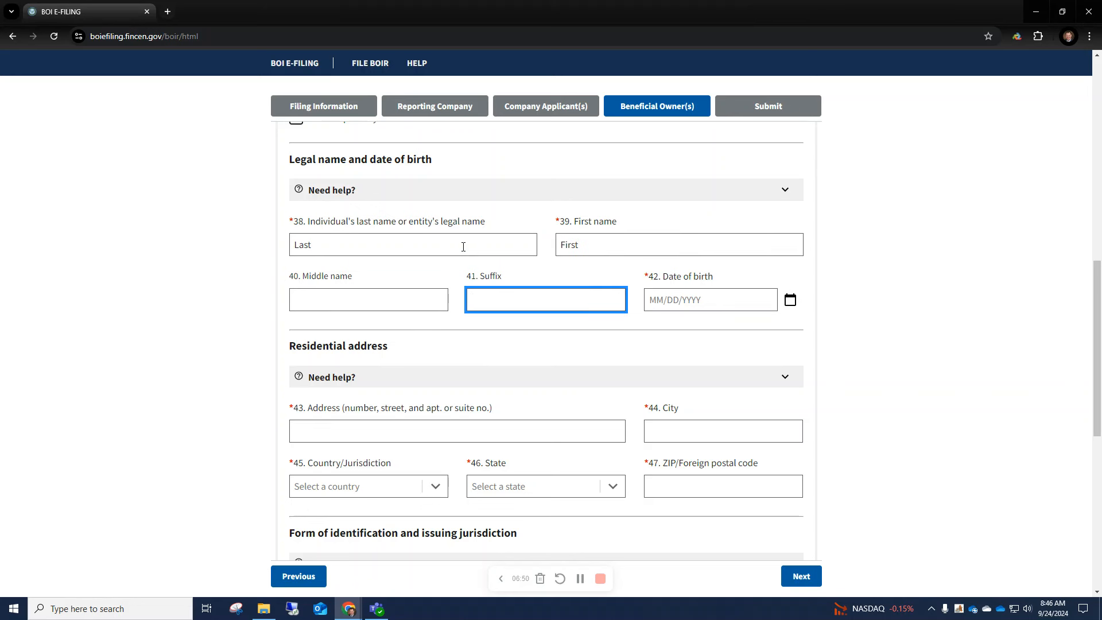
key(Tab)
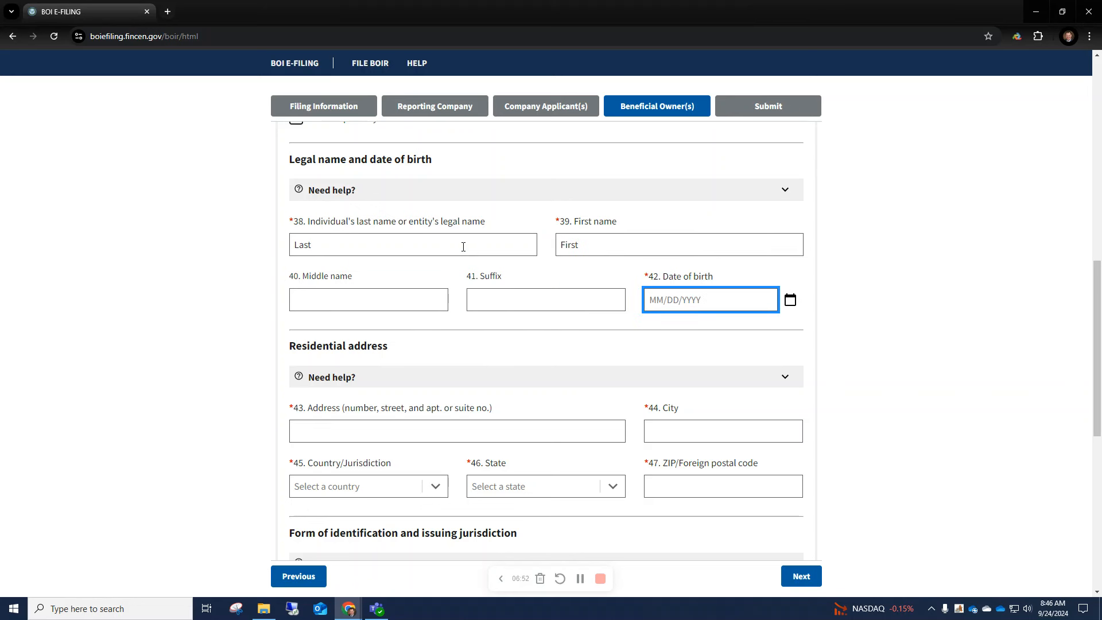
text(01/01/1970)
key(Tab)
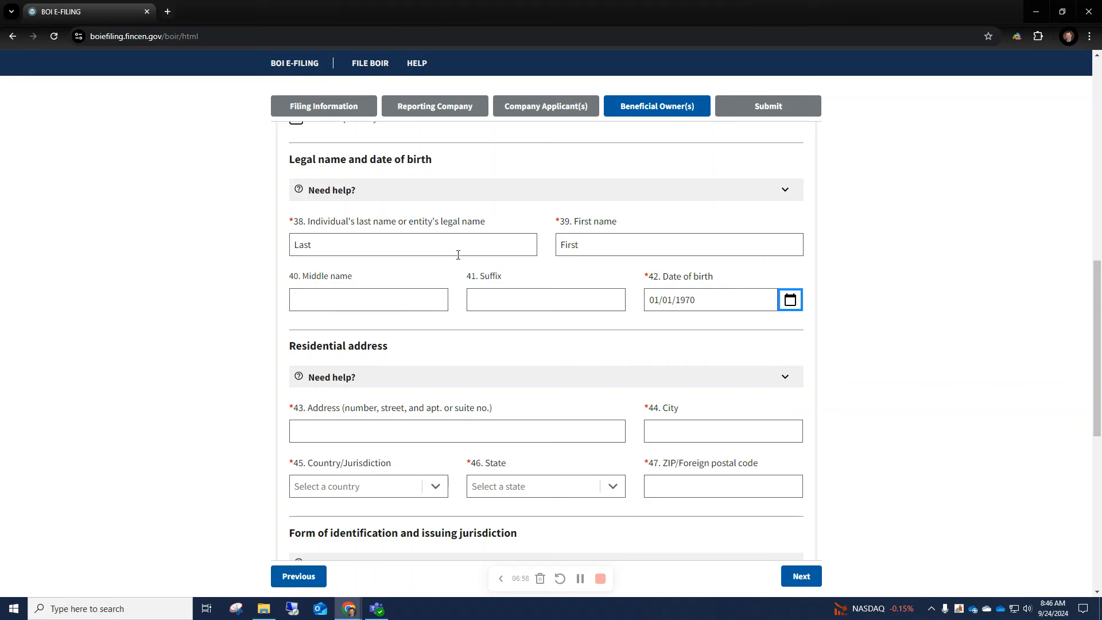
- Enter the beneficial owner's residential street address and city
scroll(458, 255, down, 2)
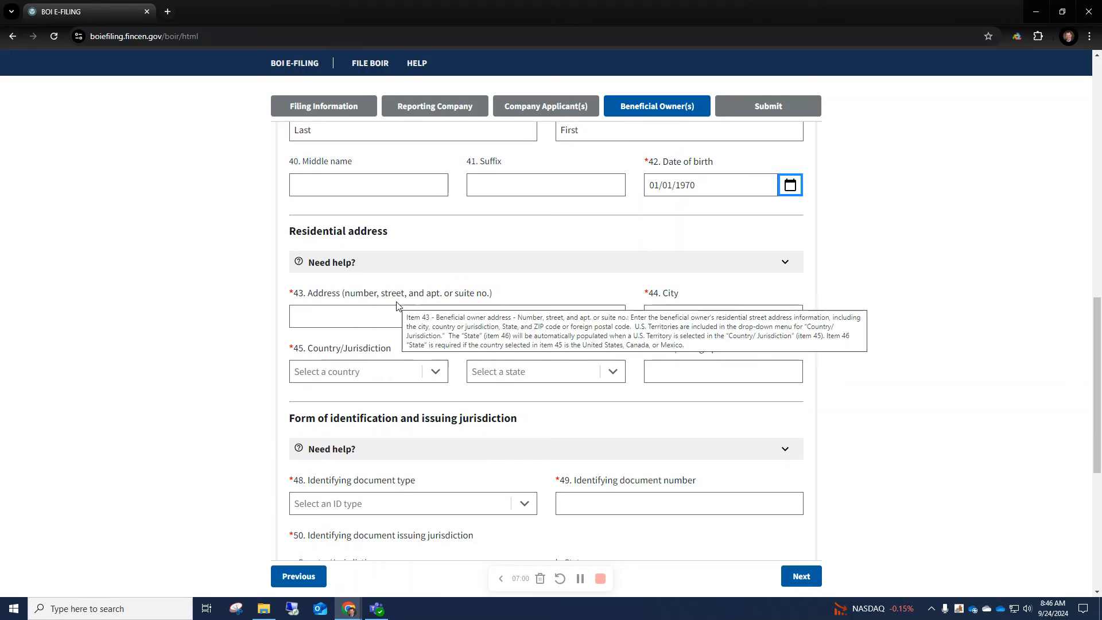
click(348, 319)
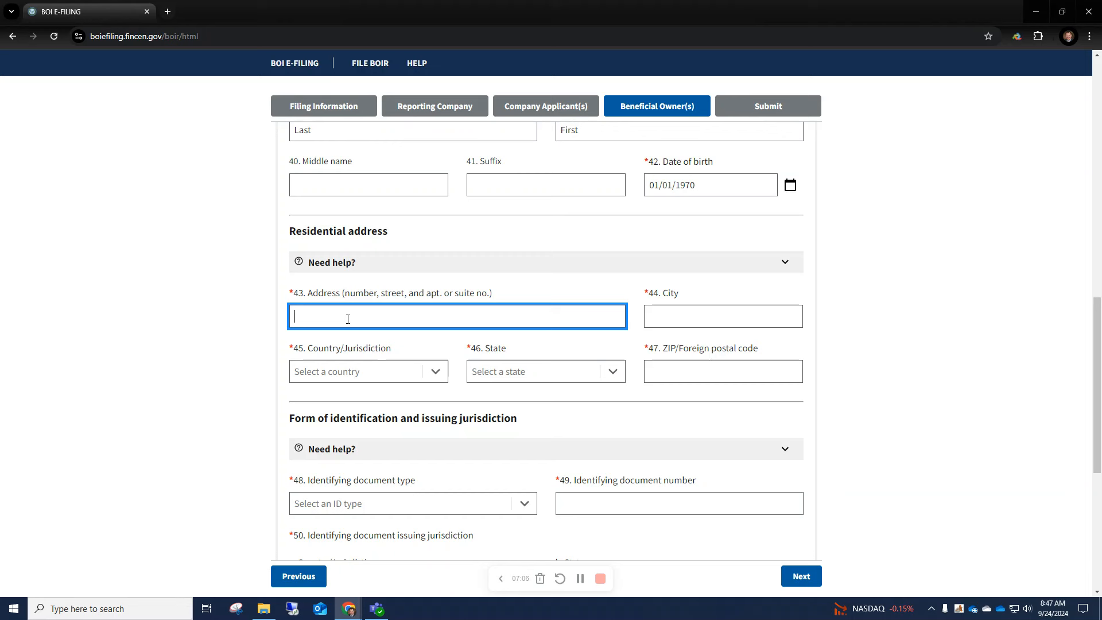
text(456 Fake Street)
key(Tab)
text(Sale)
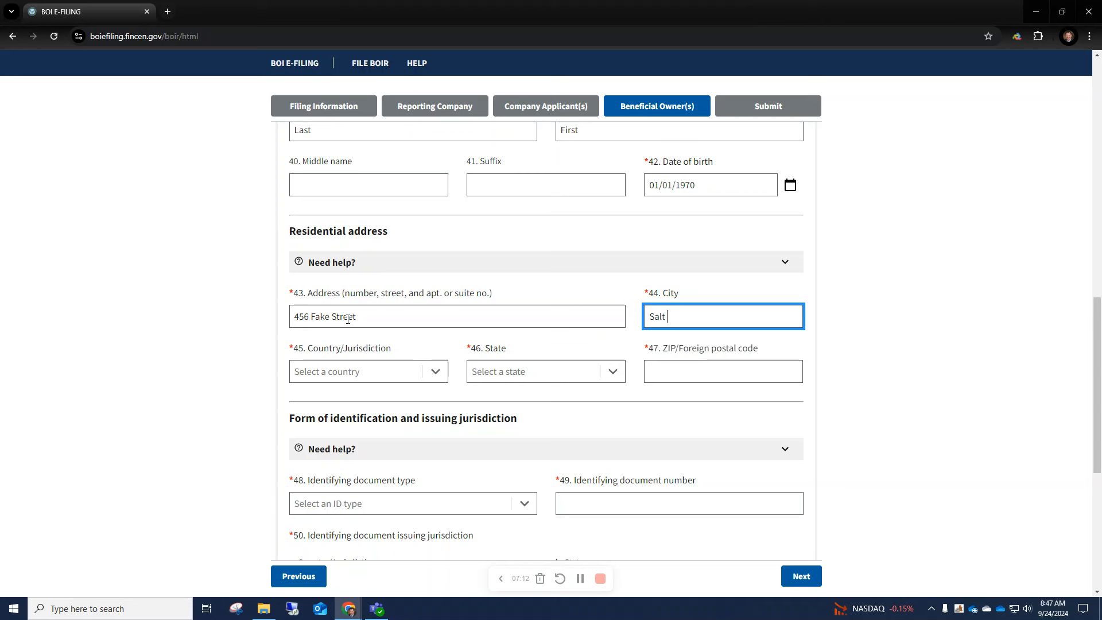
text( Lake City)
key(Tab)
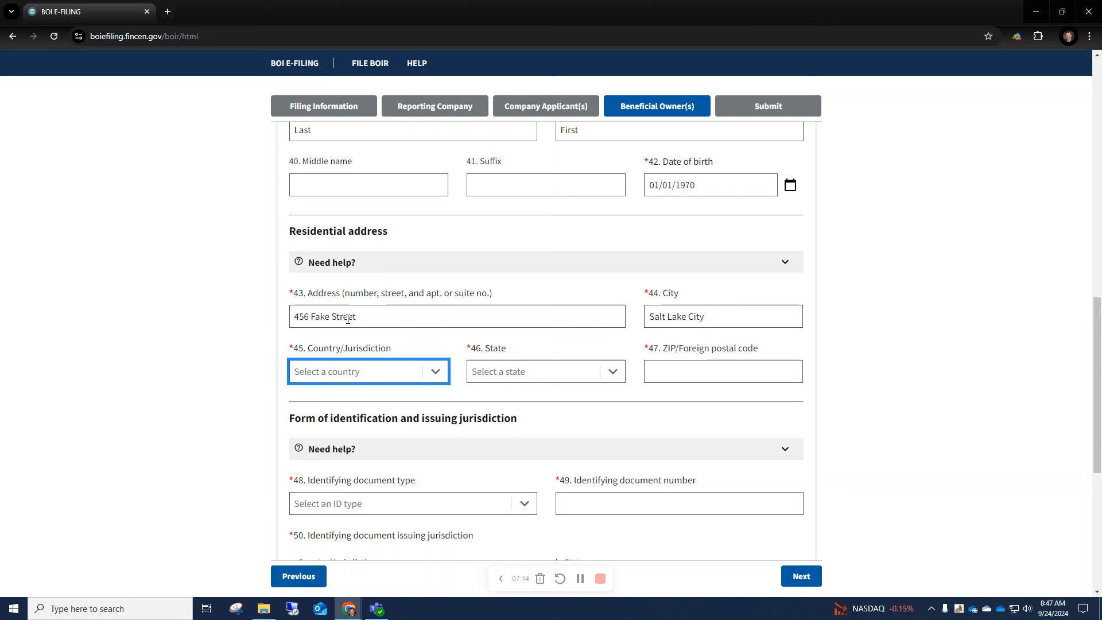
- Set the beneficial owner's residential country to United States of America and state to Utah, and enter the postal code
text(un)
key(Return)
key(Tab)
key(Tab)
text(utah)
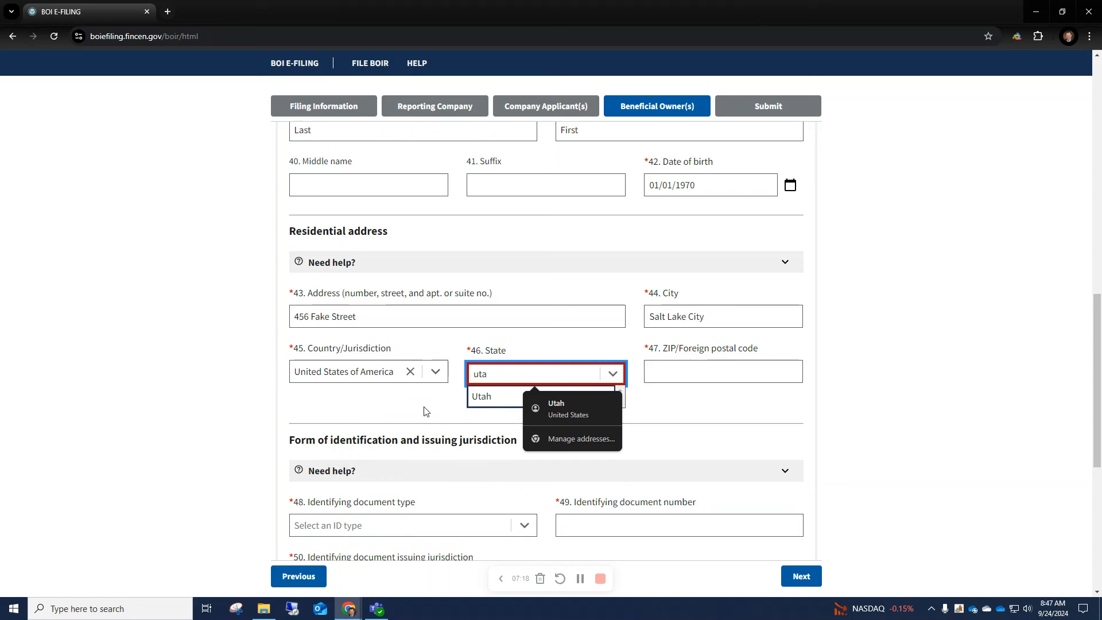
click(505, 400)
key(Tab)
key(Tab)
text(84101)
key(Tab)
- Set Beneficial Owner #1's identifying document type to State issued driver's license and enter the identifying document number
scroll(742, 435, down, 3)
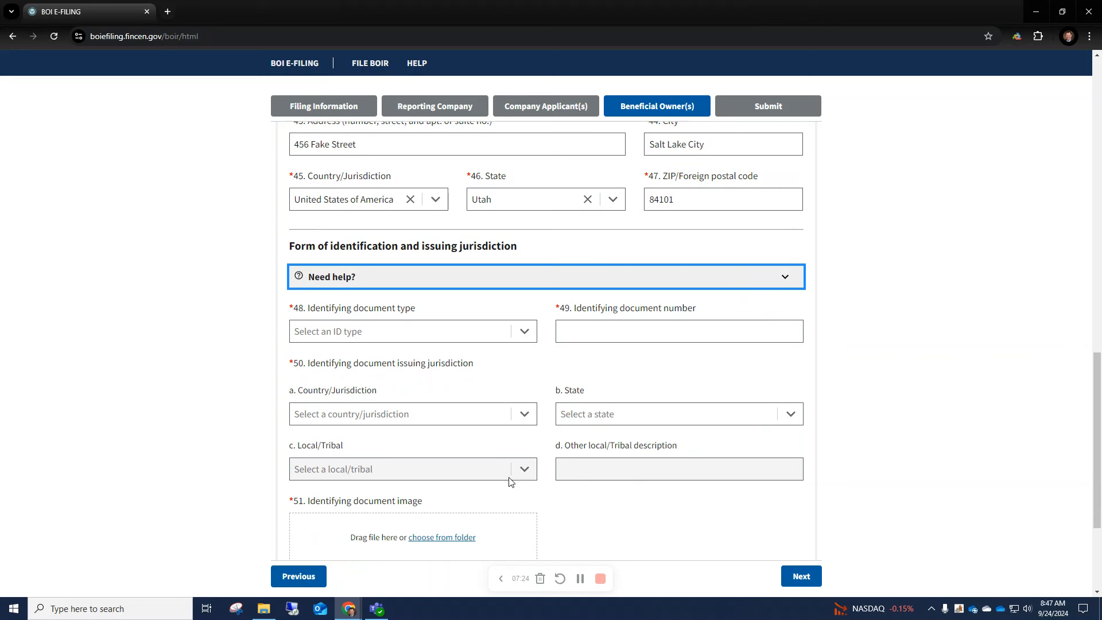
mouse_move(509, 482)
click(507, 336)
mouse_move(419, 358)
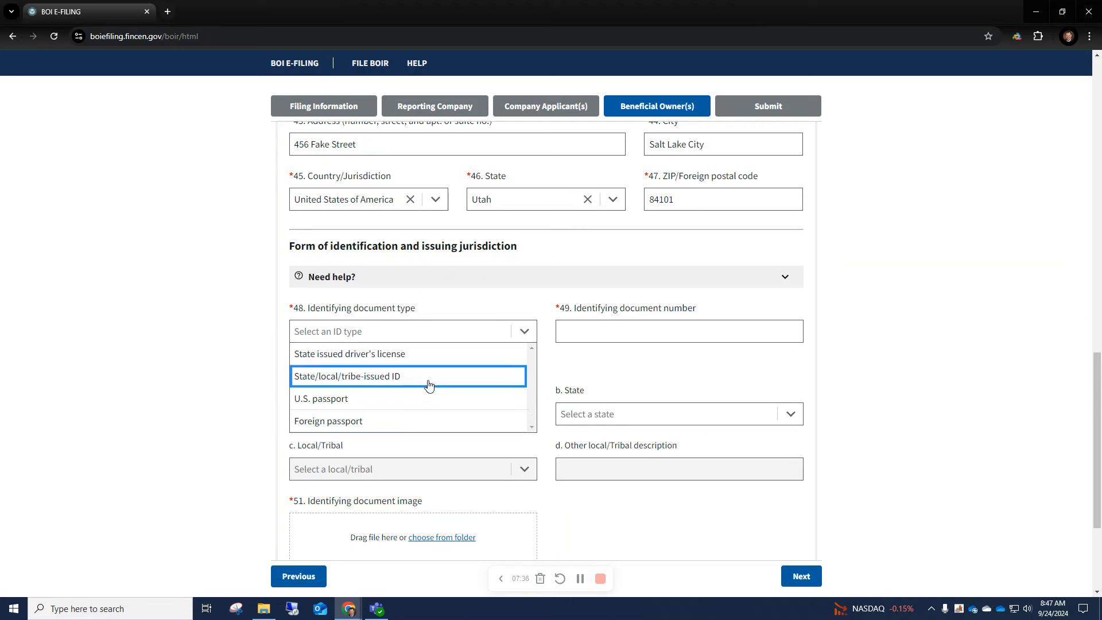
click(432, 362)
click(566, 335)
text(123456789)
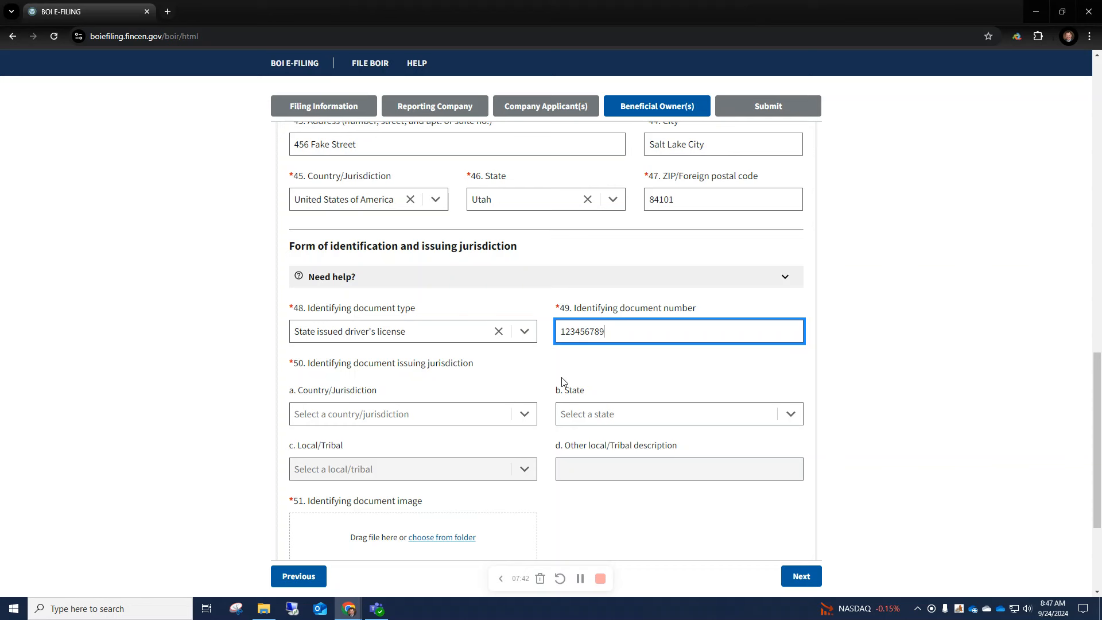
- Set the identifying document's issuing jurisdiction to United States of America and its state to Utah
scroll(509, 395, down, 1)
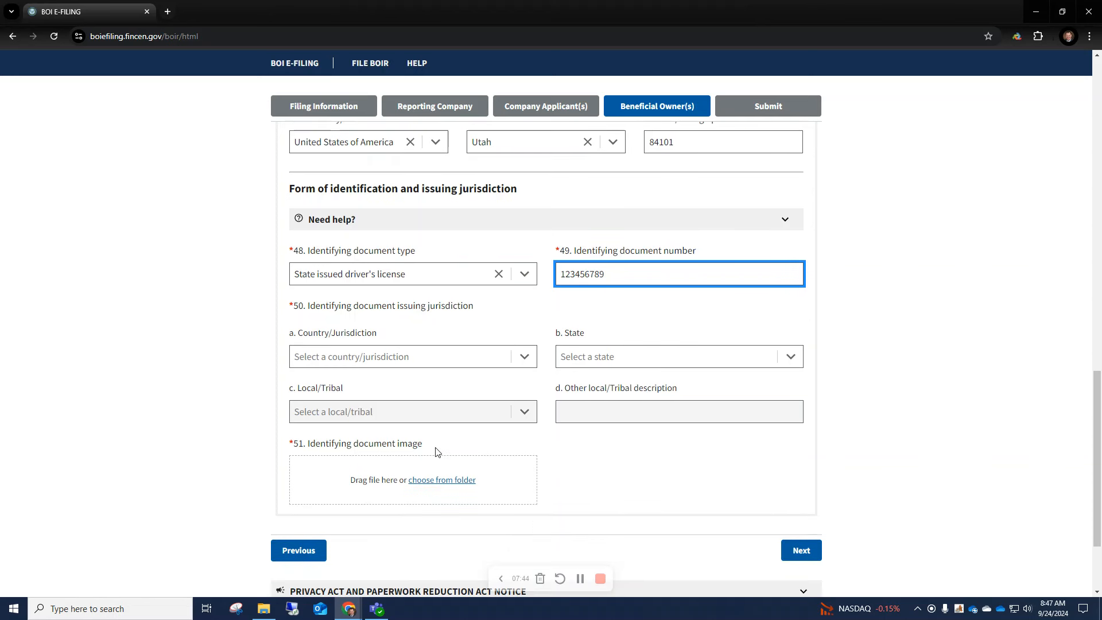
scroll(437, 448, down, 1)
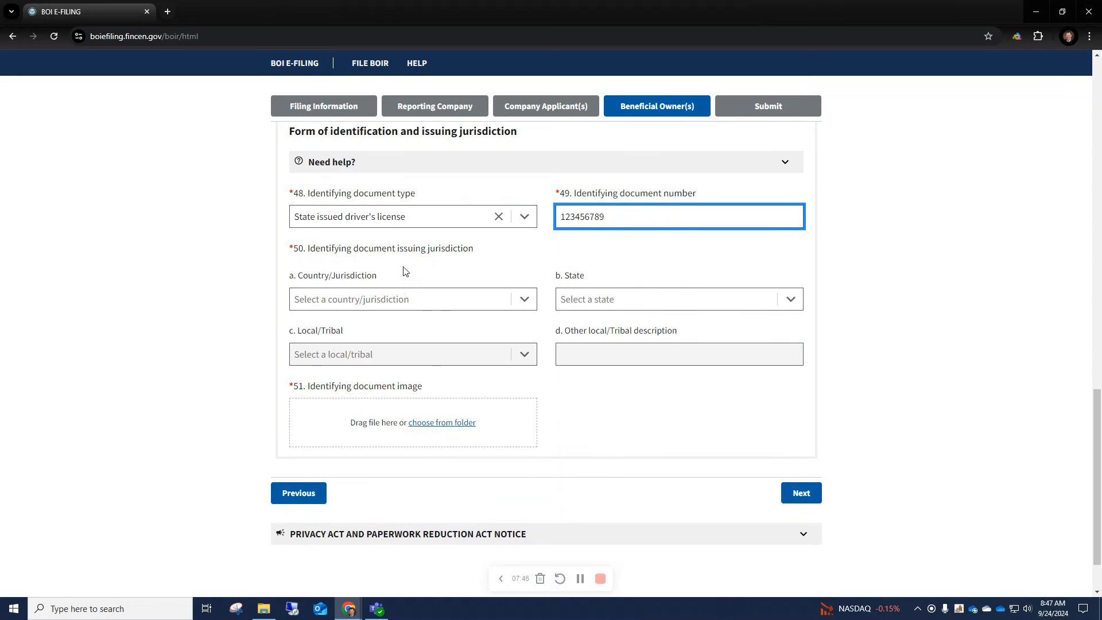
click(435, 298)
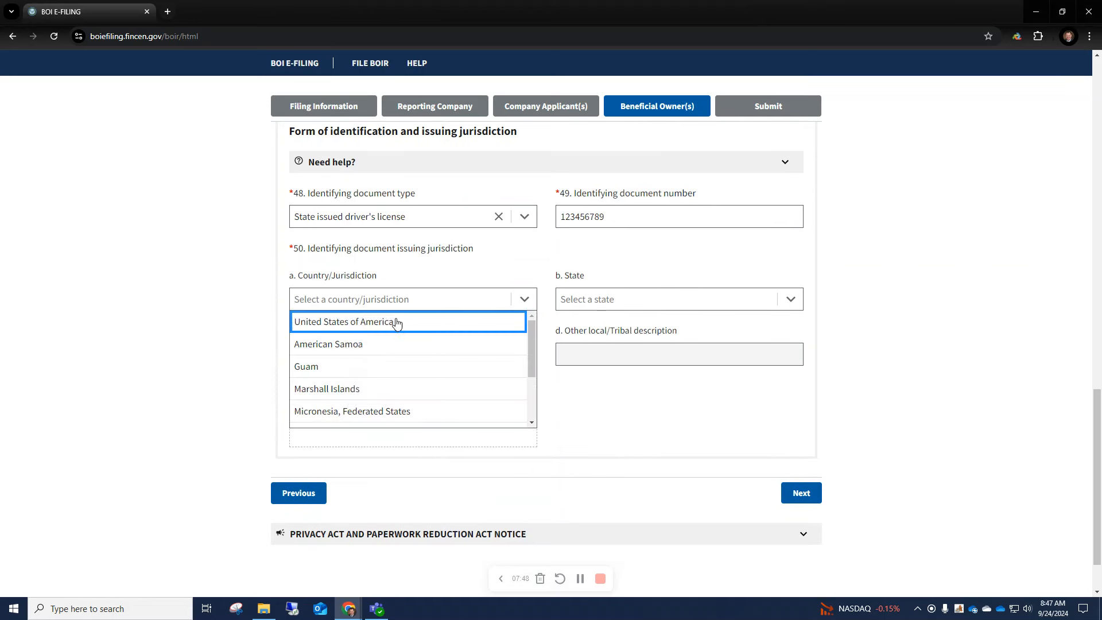
click(379, 321)
click(594, 300)
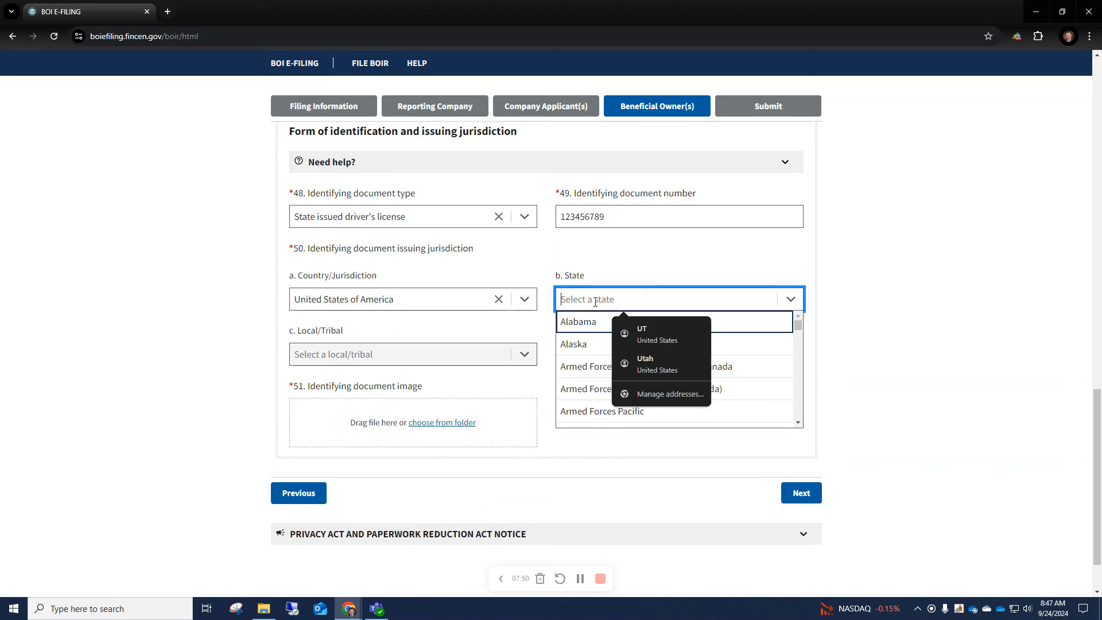
text(utah)
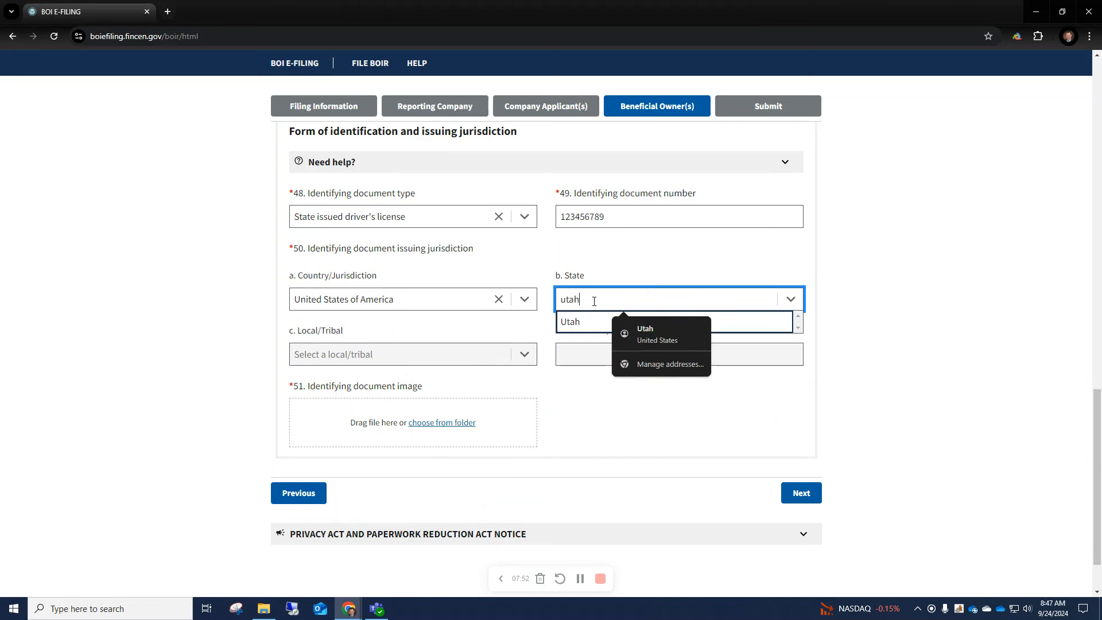
click(574, 323)
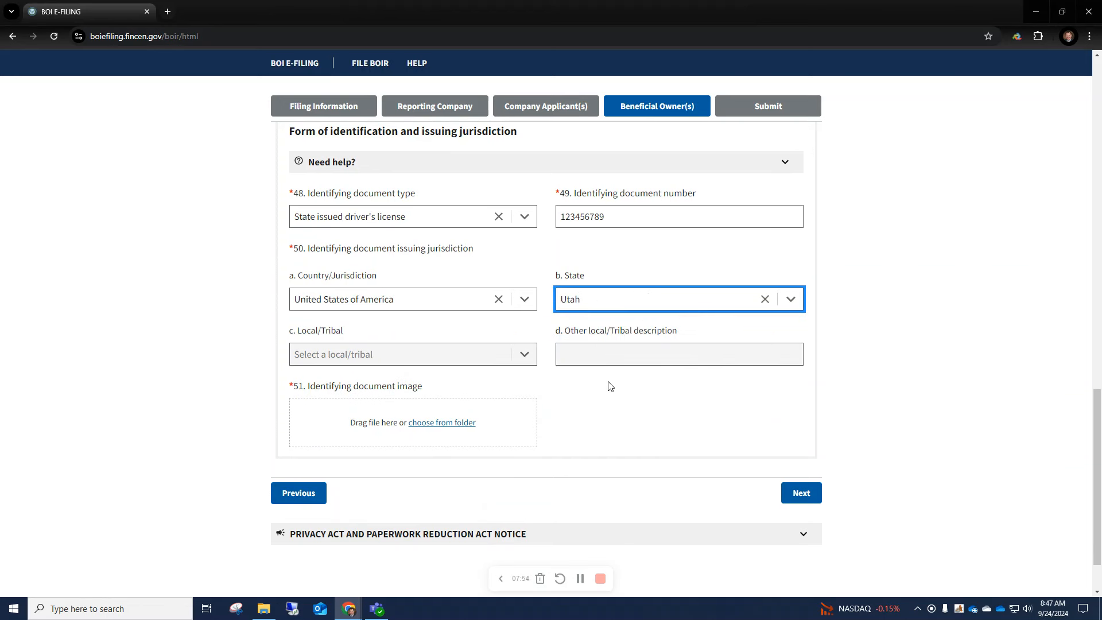
- Attach the Drivers License PDF from the BOI Report folder as the identifying document image
scroll(608, 384, down, 1)
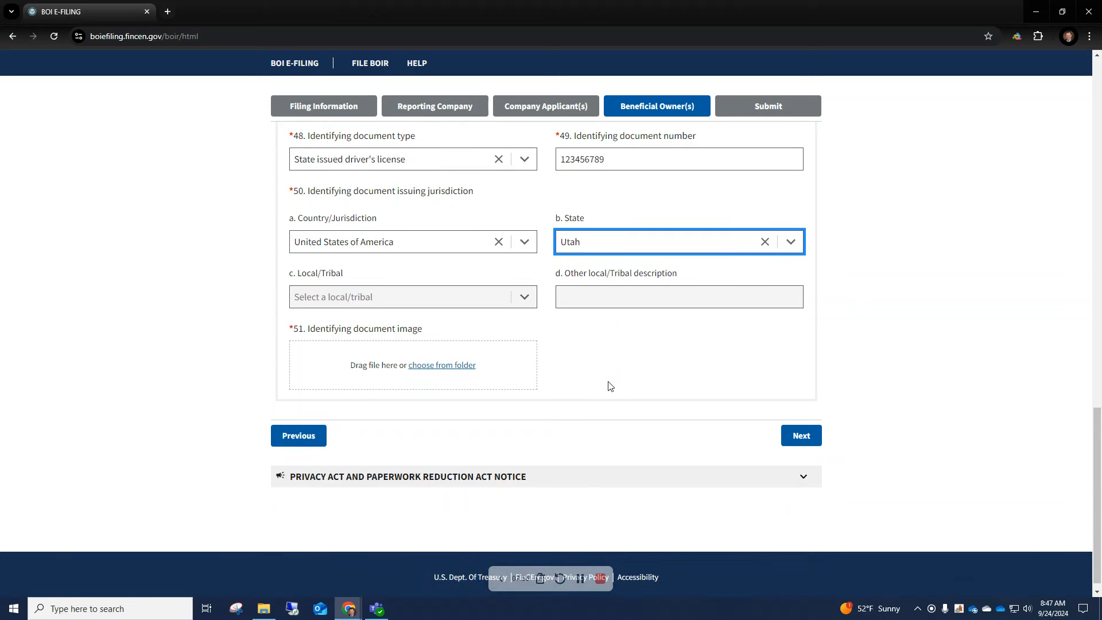
click(435, 367)
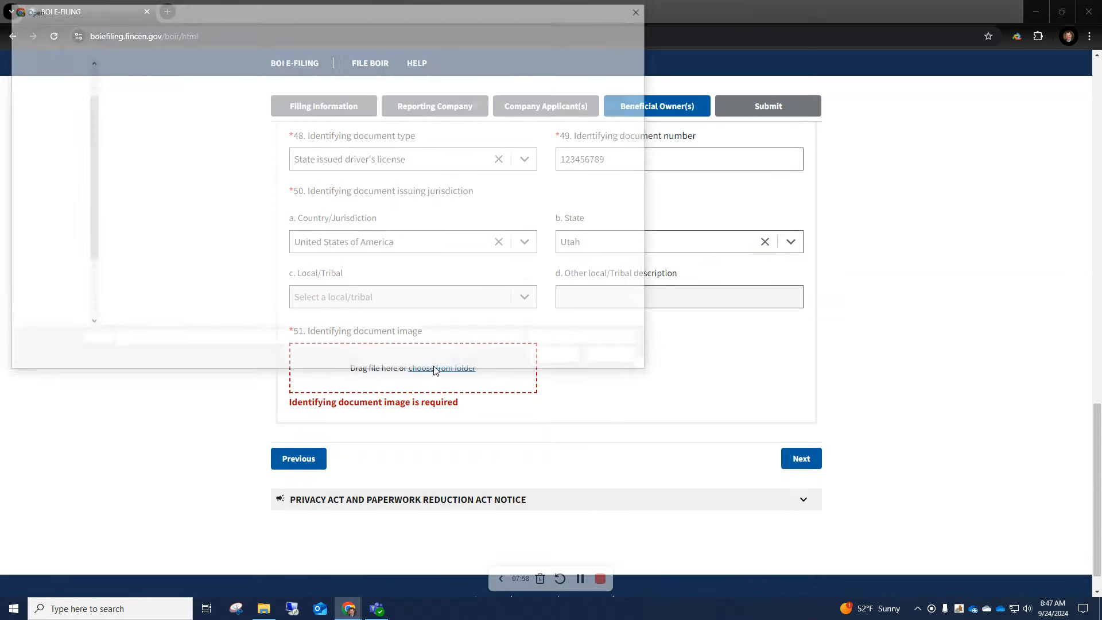
click(154, 85)
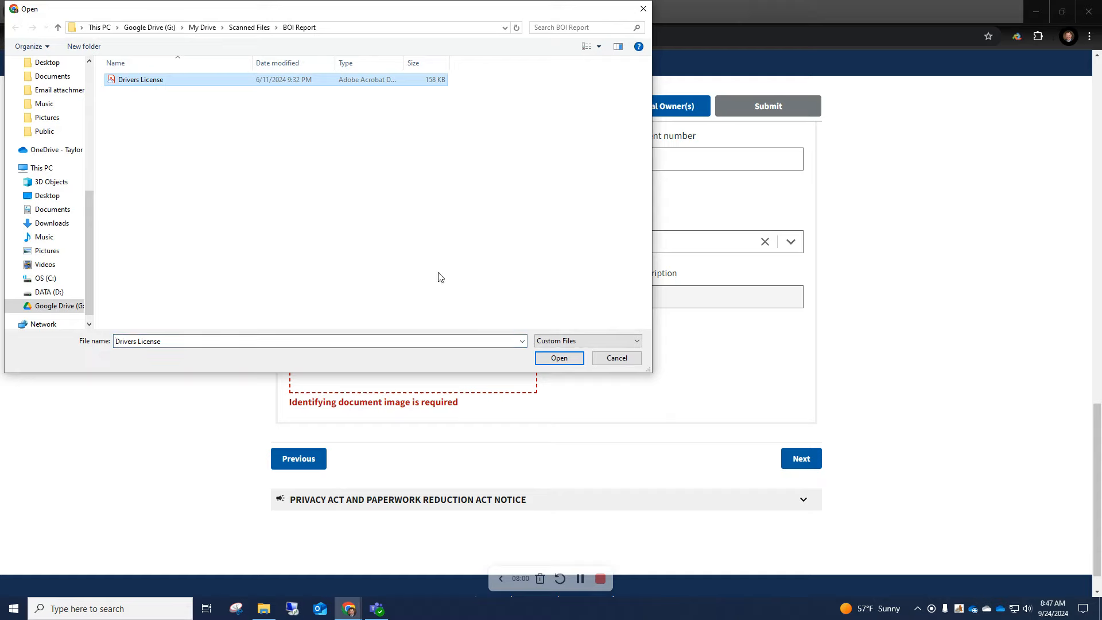
click(559, 357)
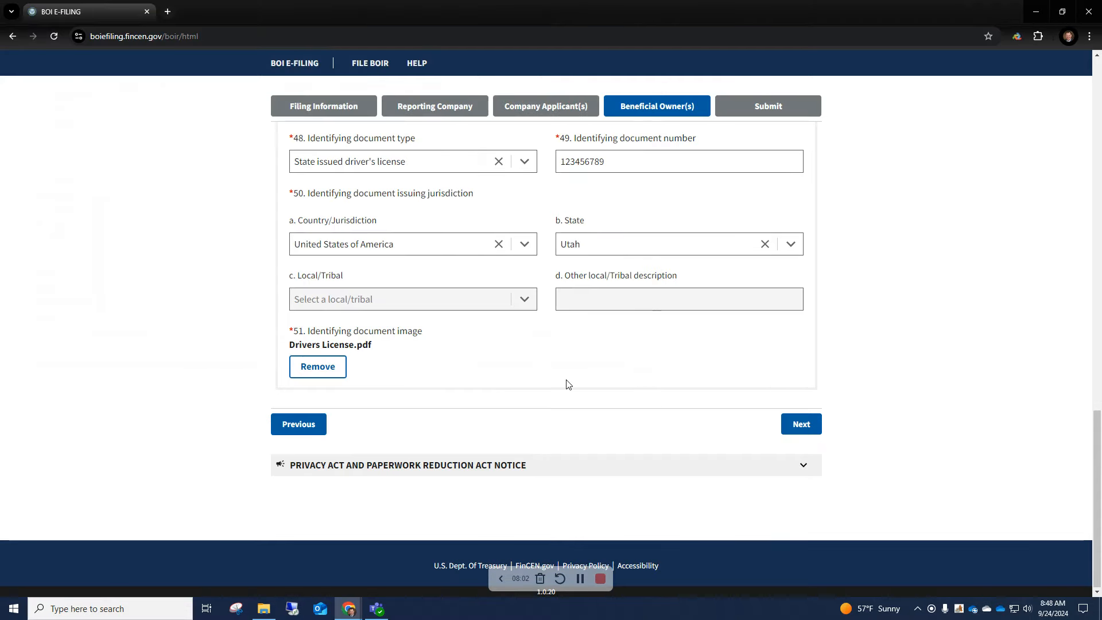
- Add a second beneficial owner to the report and look through its blank form fields
scroll(567, 381, up, 20)
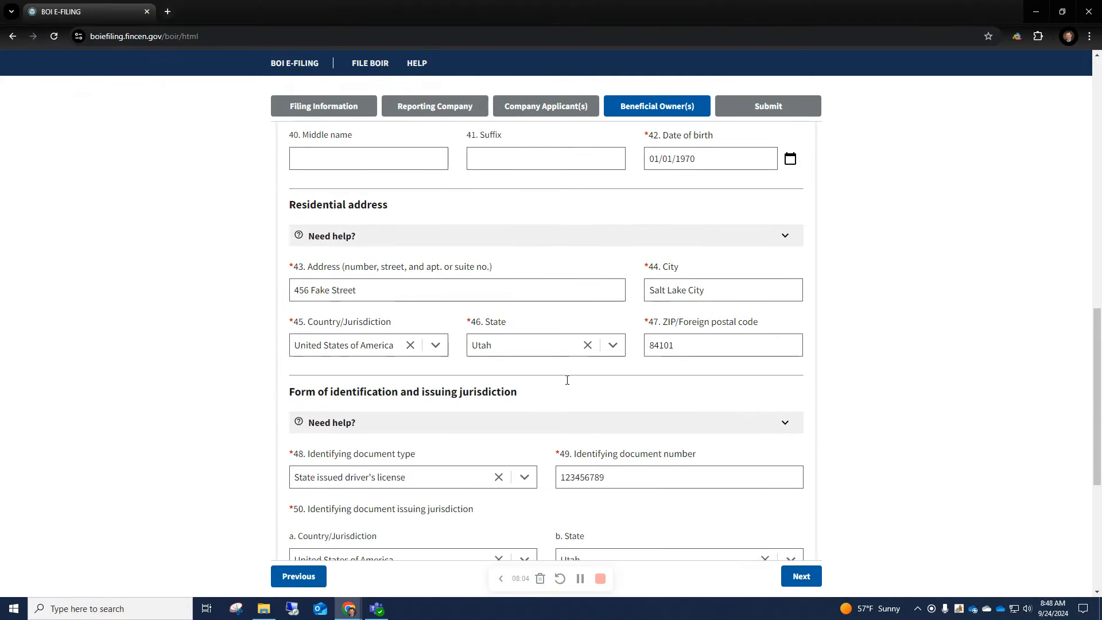
scroll(567, 382, up, 4)
scroll(586, 367, down, 2)
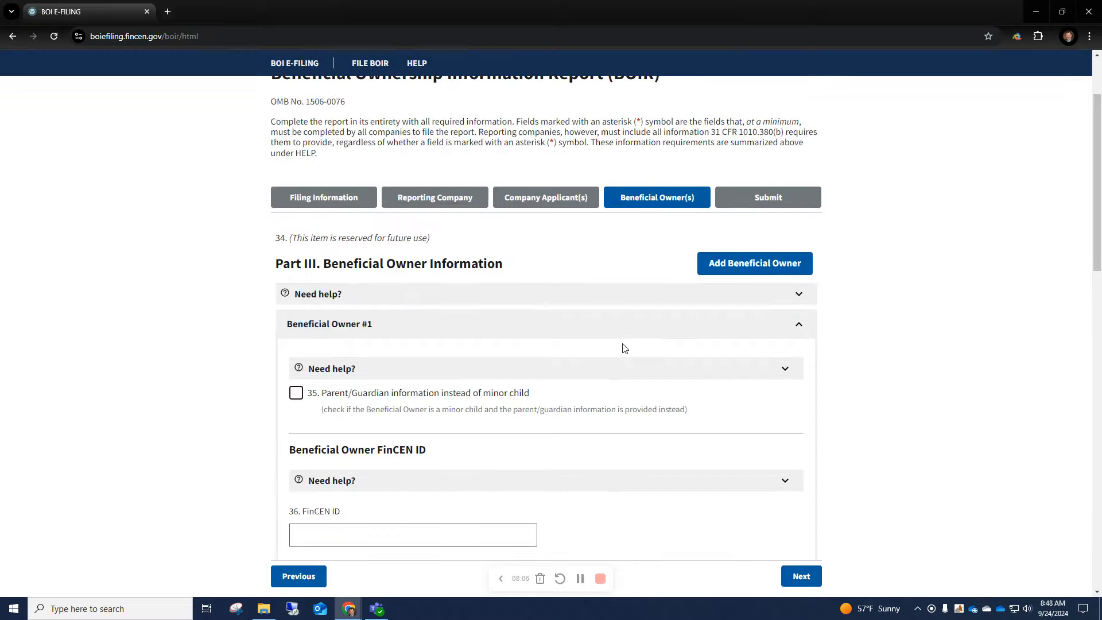
click(762, 269)
scroll(596, 399, down, 8)
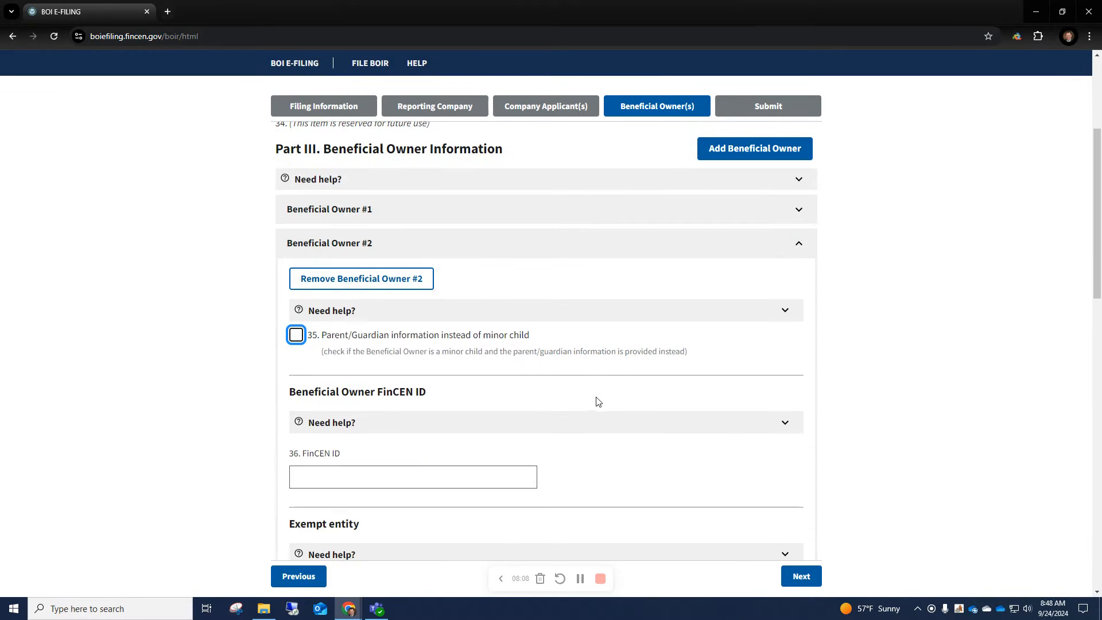
scroll(596, 402, down, 8)
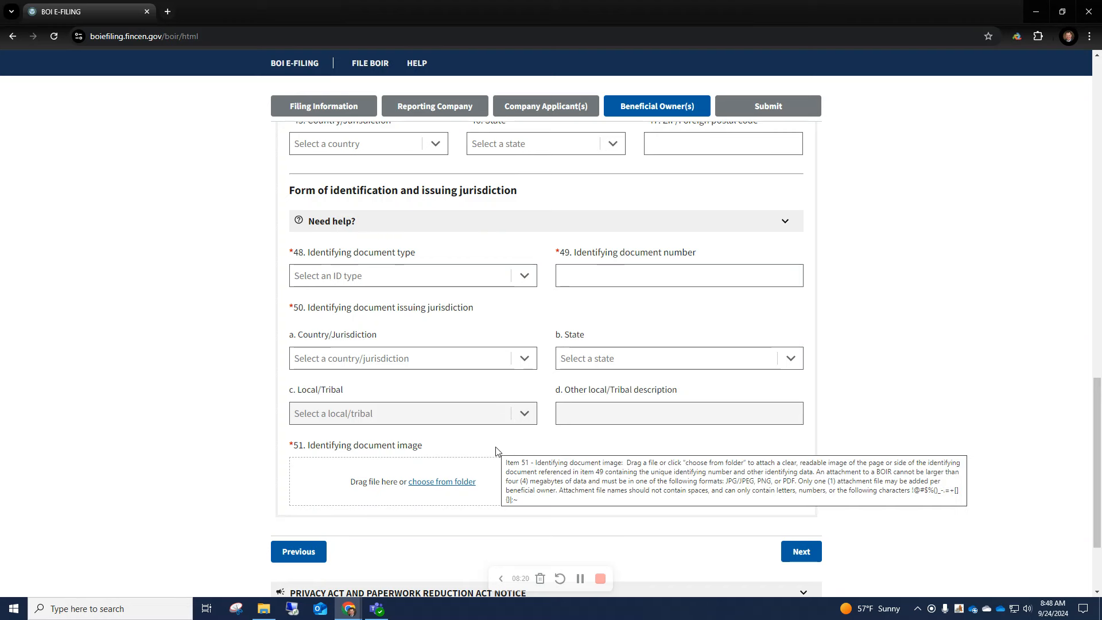
scroll(659, 468, down, 2)
scroll(648, 469, up, 5)
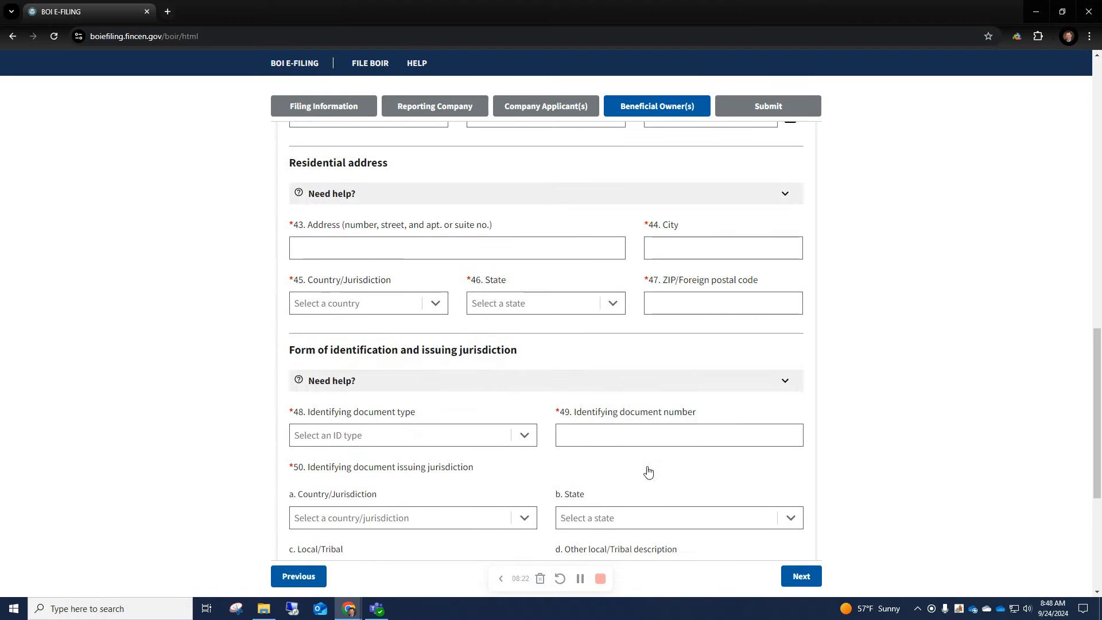
scroll(647, 470, up, 10)
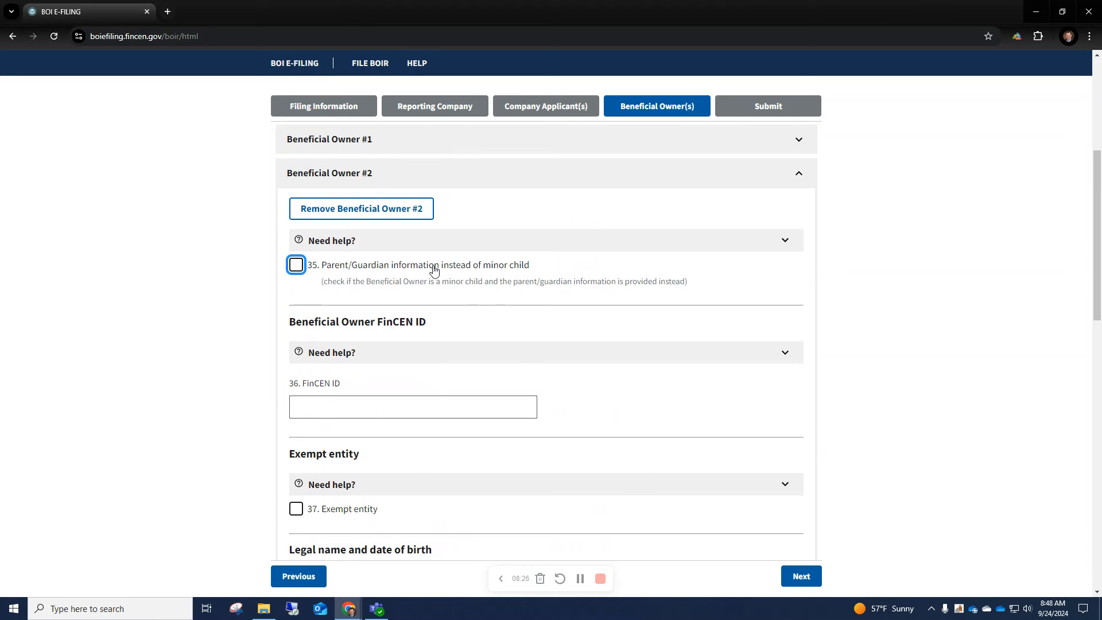
- Remove Beneficial Owner #2 from the report
click(407, 216)
click(593, 360)
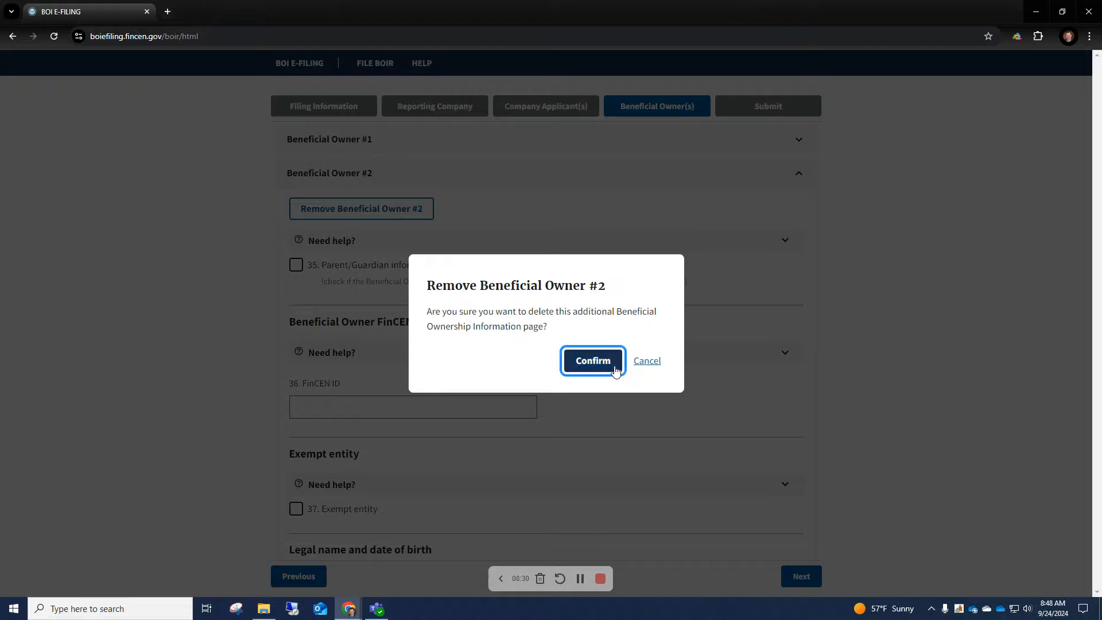
- Go through the completed Beneficial Owner #1 details and continue to the report's submission page
scroll(625, 441, down, 7)
scroll(627, 448, down, 4)
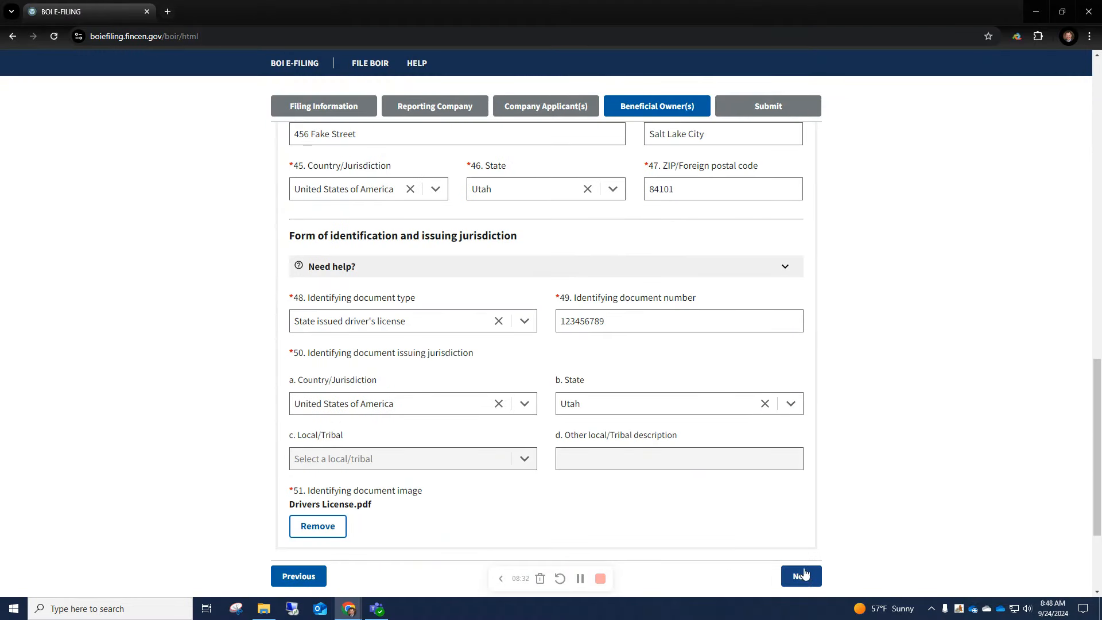
click(803, 575)
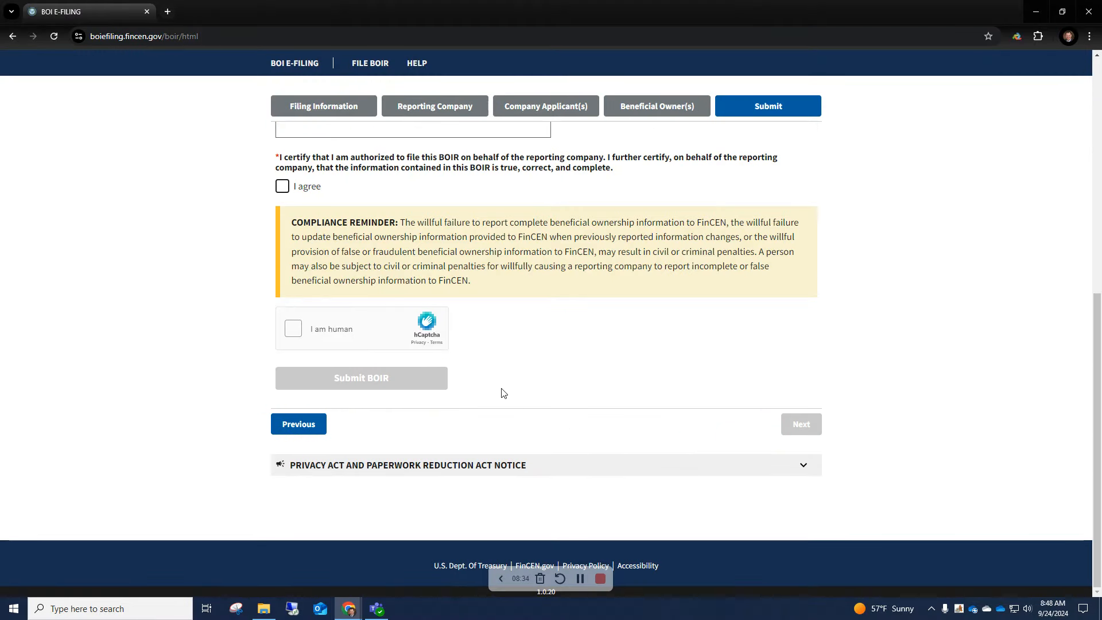
- Enter the filer's e-mail address and repeat it in the confirmation field
scroll(502, 392, up, 4)
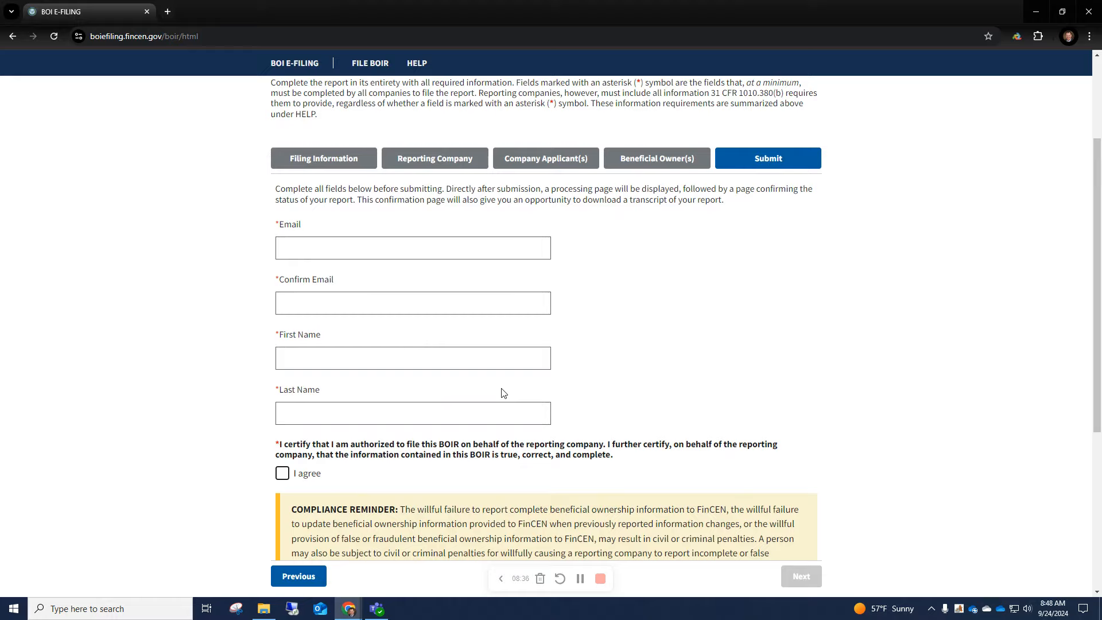
scroll(448, 330, down, 2)
click(444, 248)
text(test)
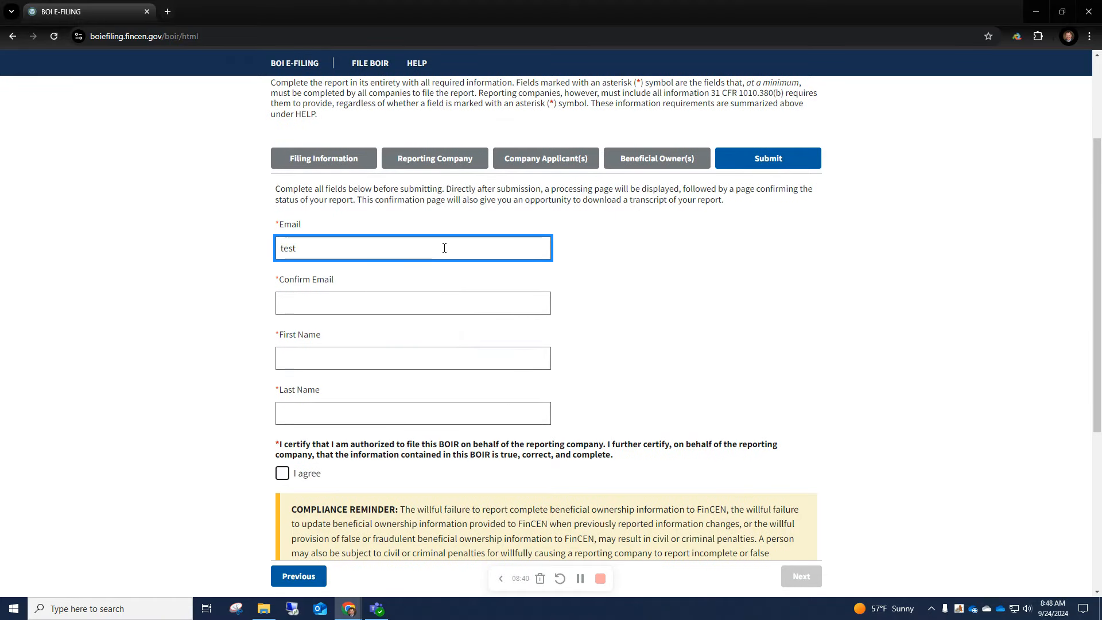
text(@test.com)
key(Tab)
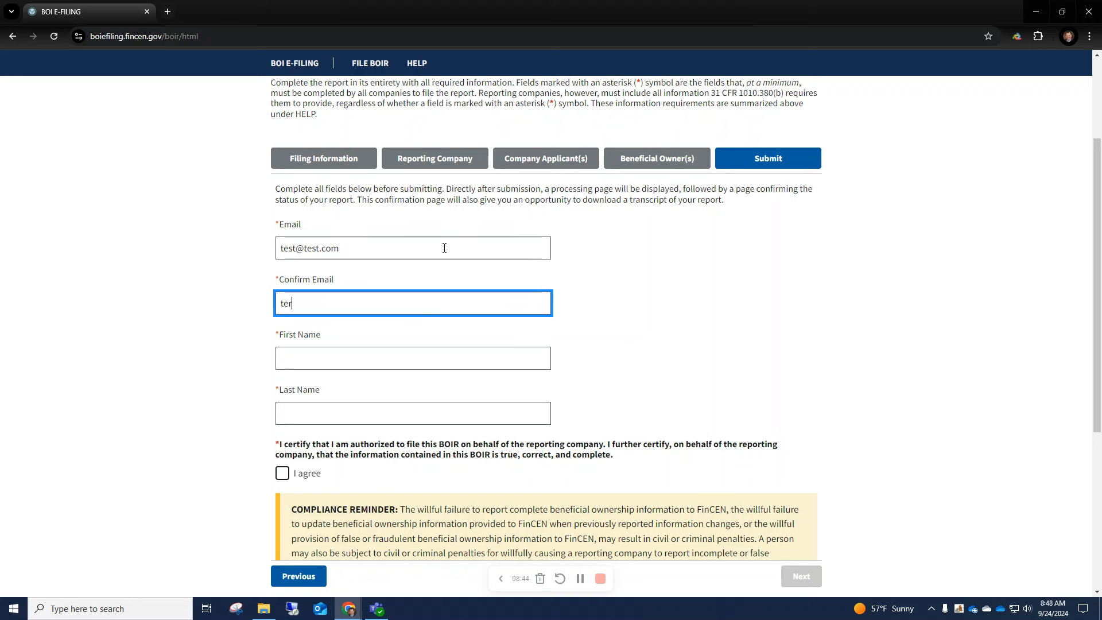
text(test@test.com)
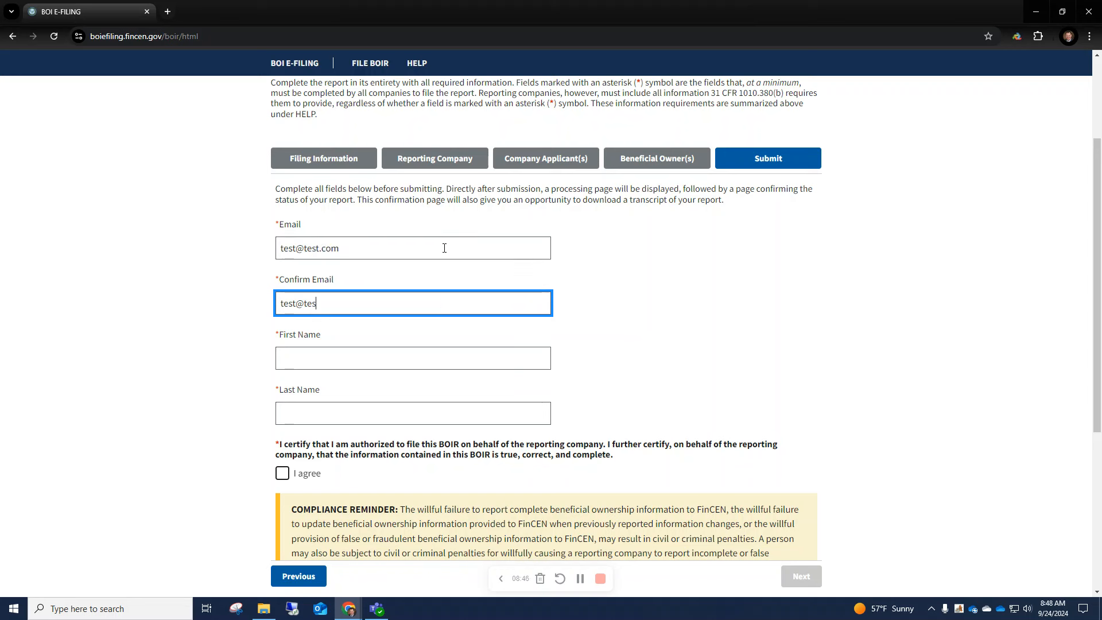
- Enter the filer's first and last name and agree to the certification of authority to file the BOIR
key(Tab)
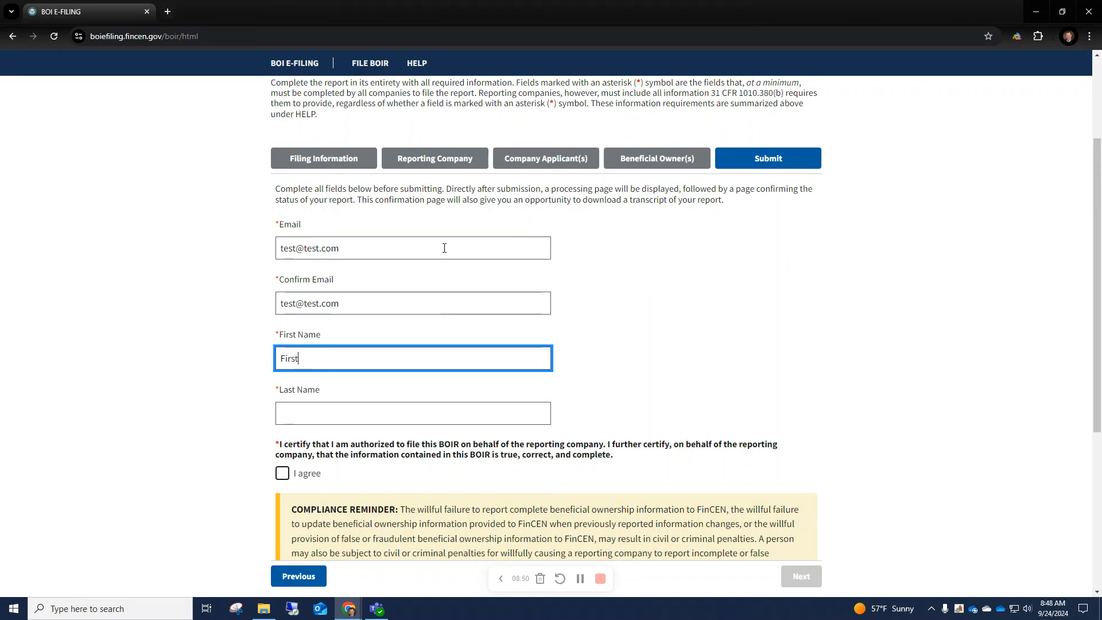
key(Tab)
text(Nam)
key(BackSpace)
key(BackSpace)
key(BackSpace)
text(L)
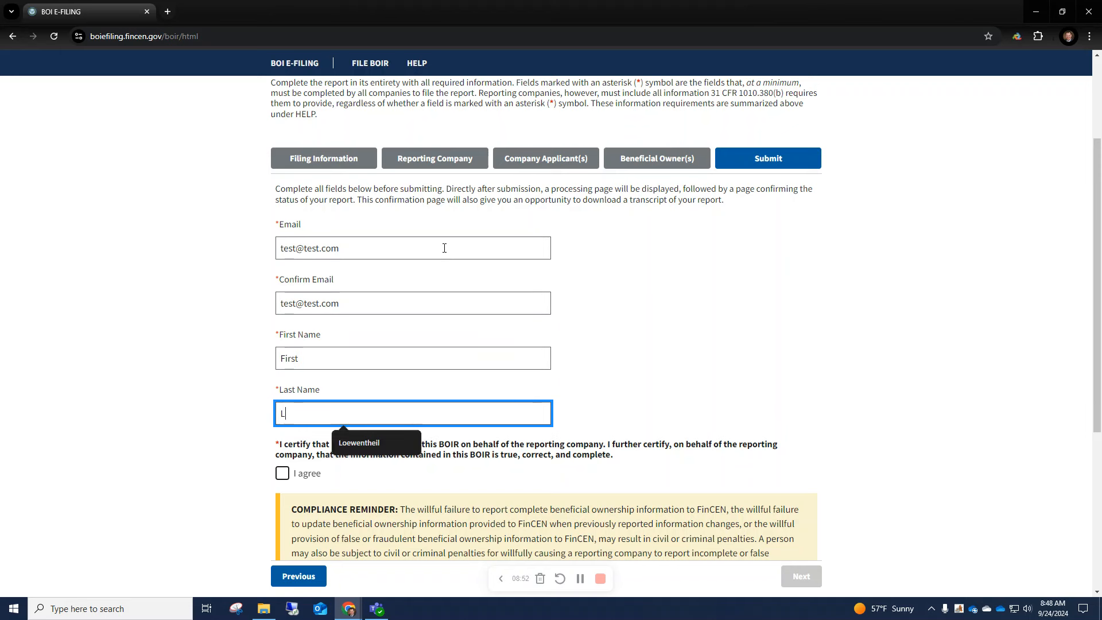
text(ast)
key(Tab)
scroll(445, 248, down, 4)
click(283, 246)
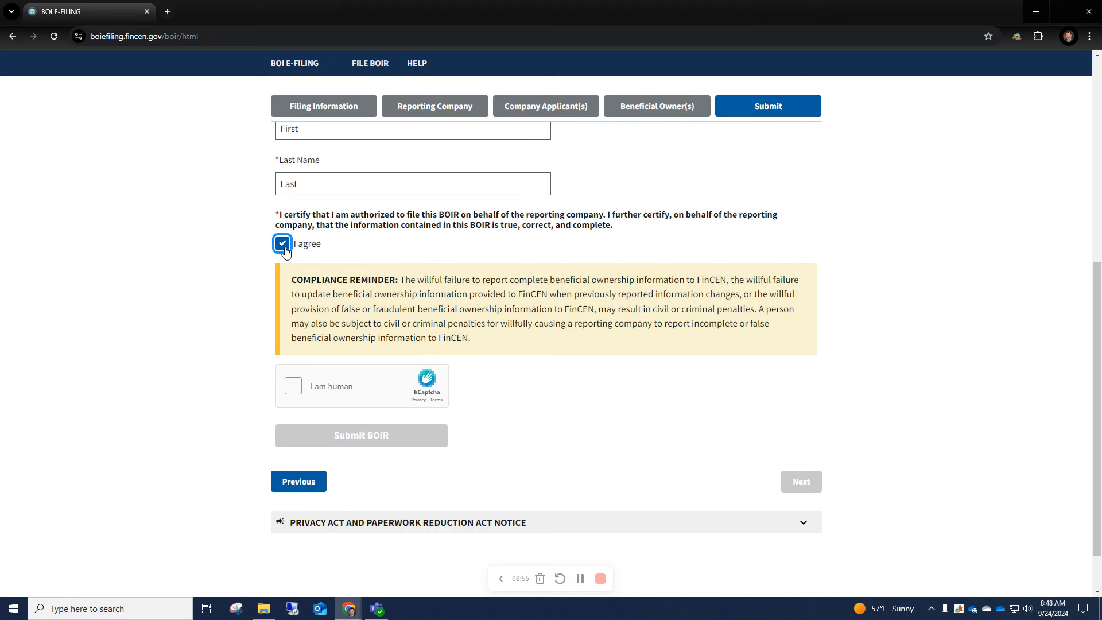
- Complete the hCaptcha human check by selecting every image with an animal jumping or flying in both rounds
click(295, 390)
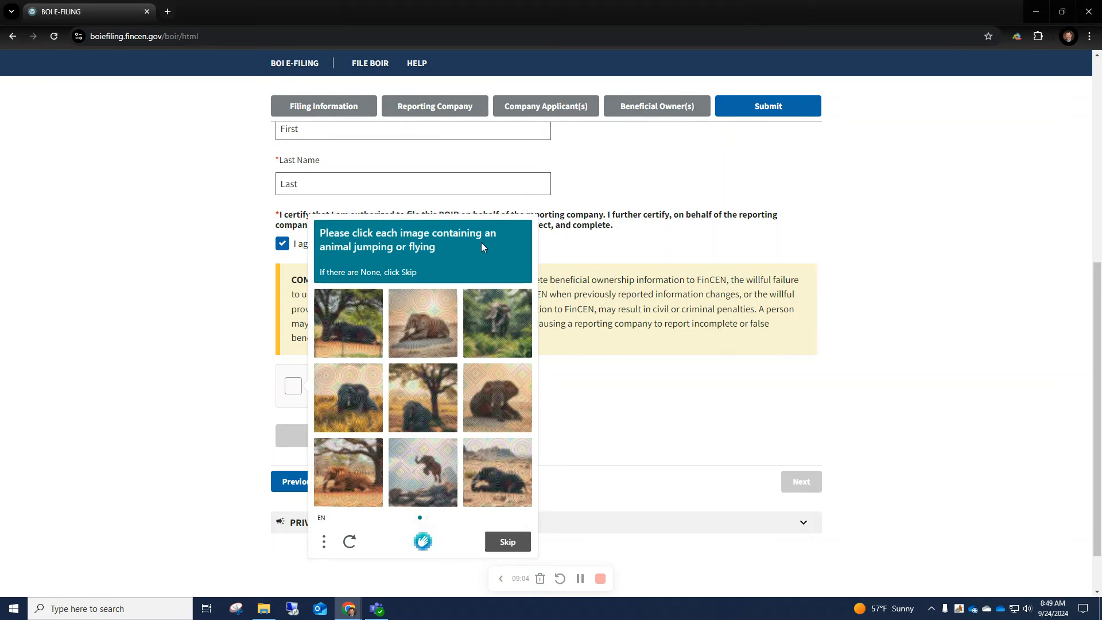
click(423, 486)
click(507, 541)
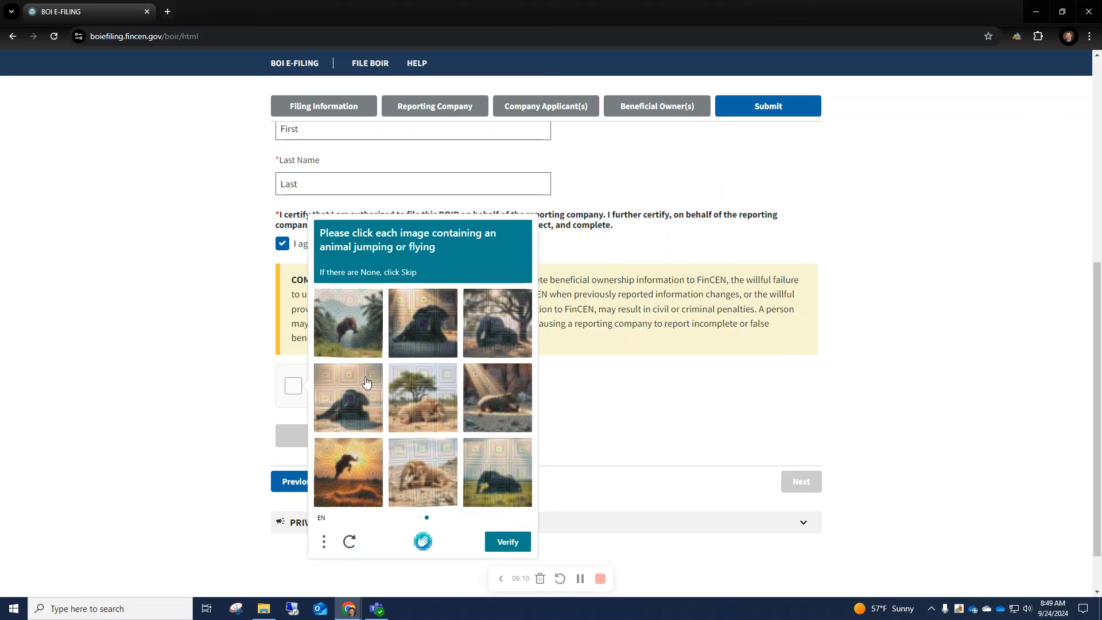
click(352, 341)
click(353, 475)
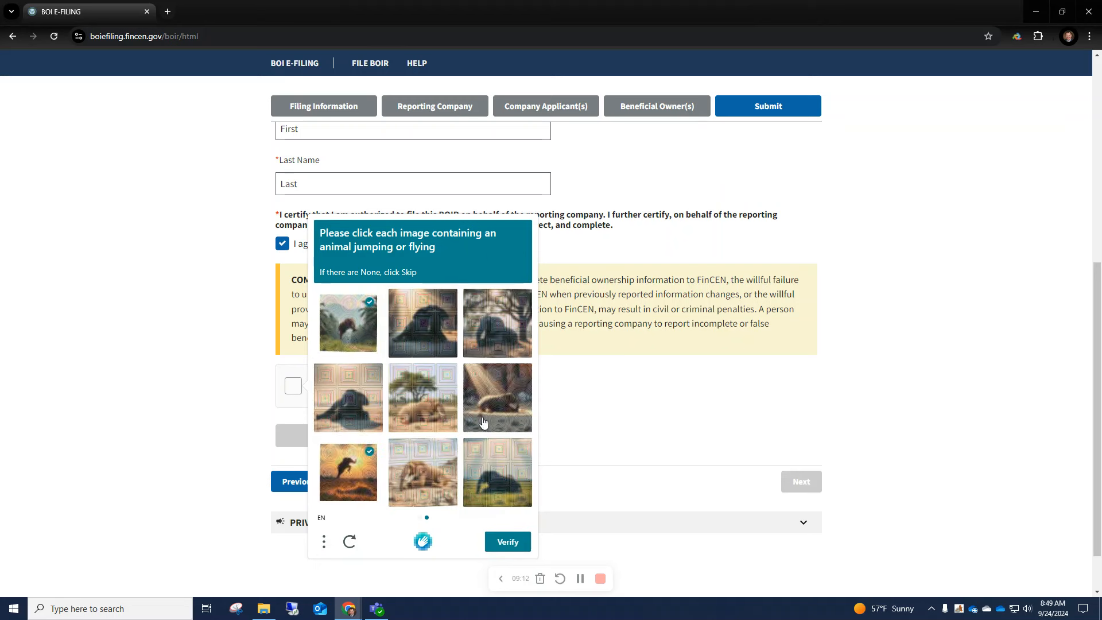
click(504, 543)
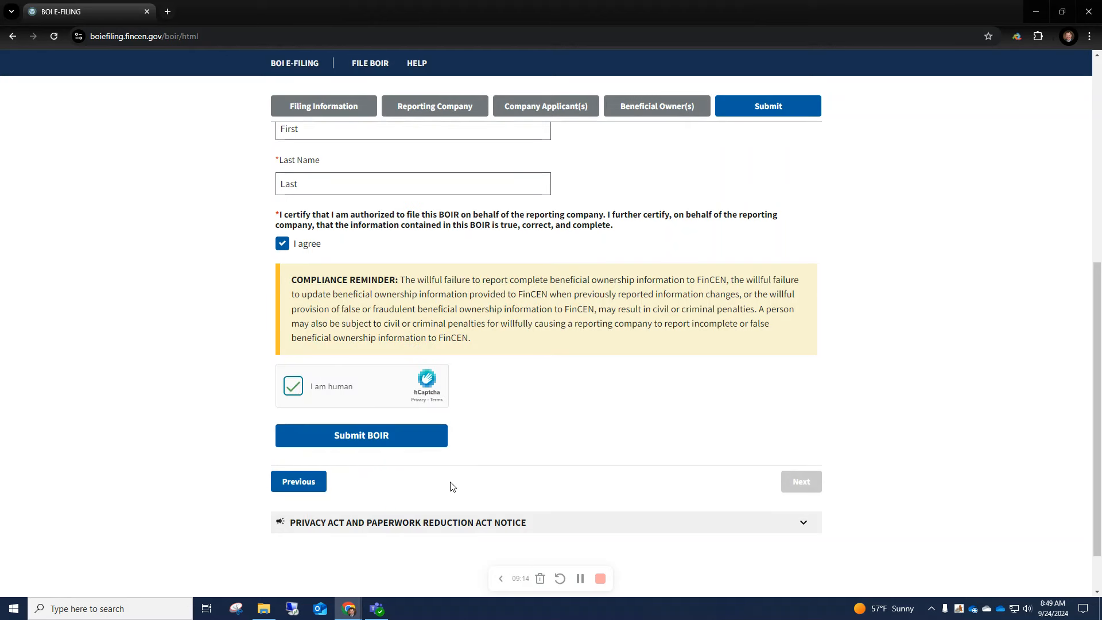